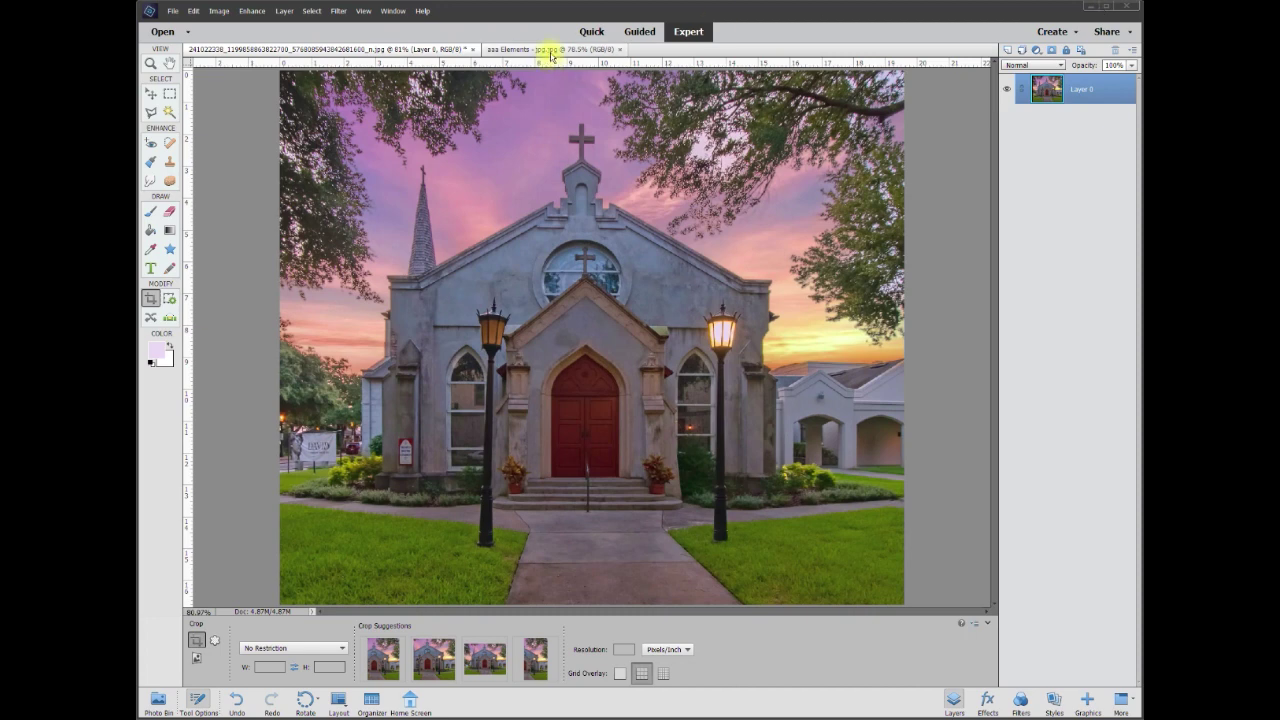
- Return to the church photo and zoom in on the right lamp
{"action": "left_click", "coordinate": [550, 50]}
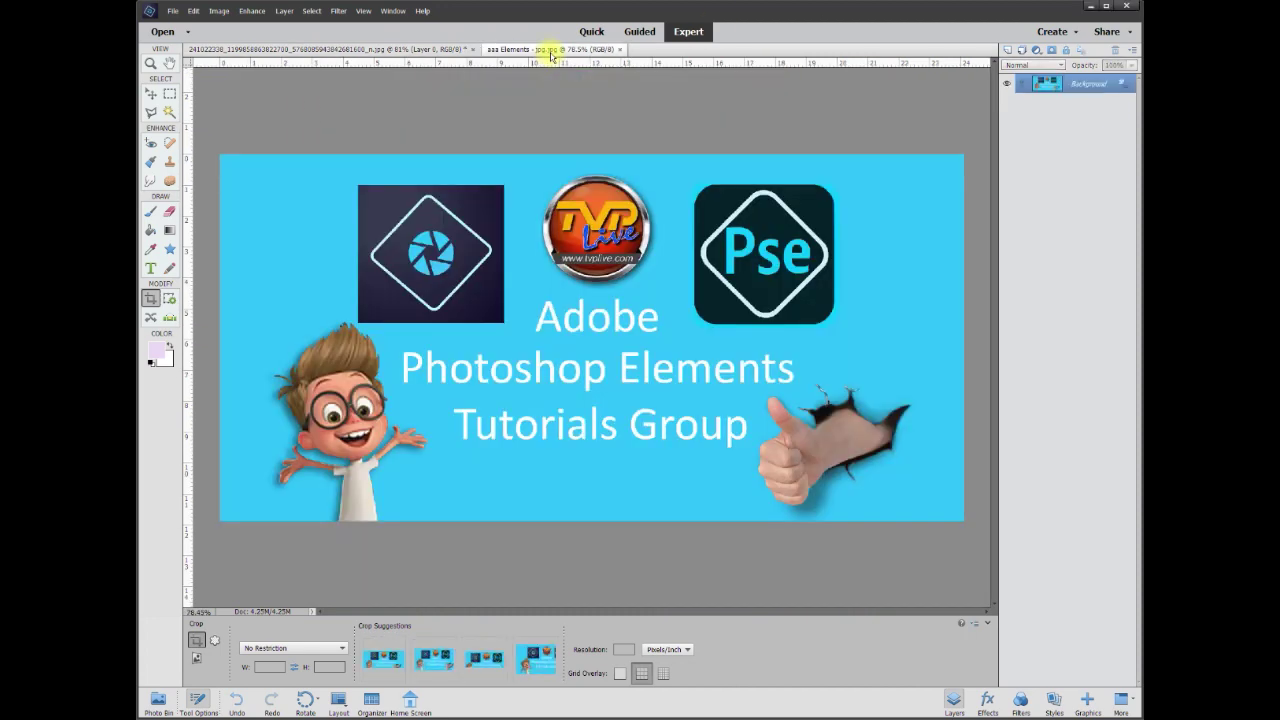
{"action": "left_click", "coordinate": [395, 55]}
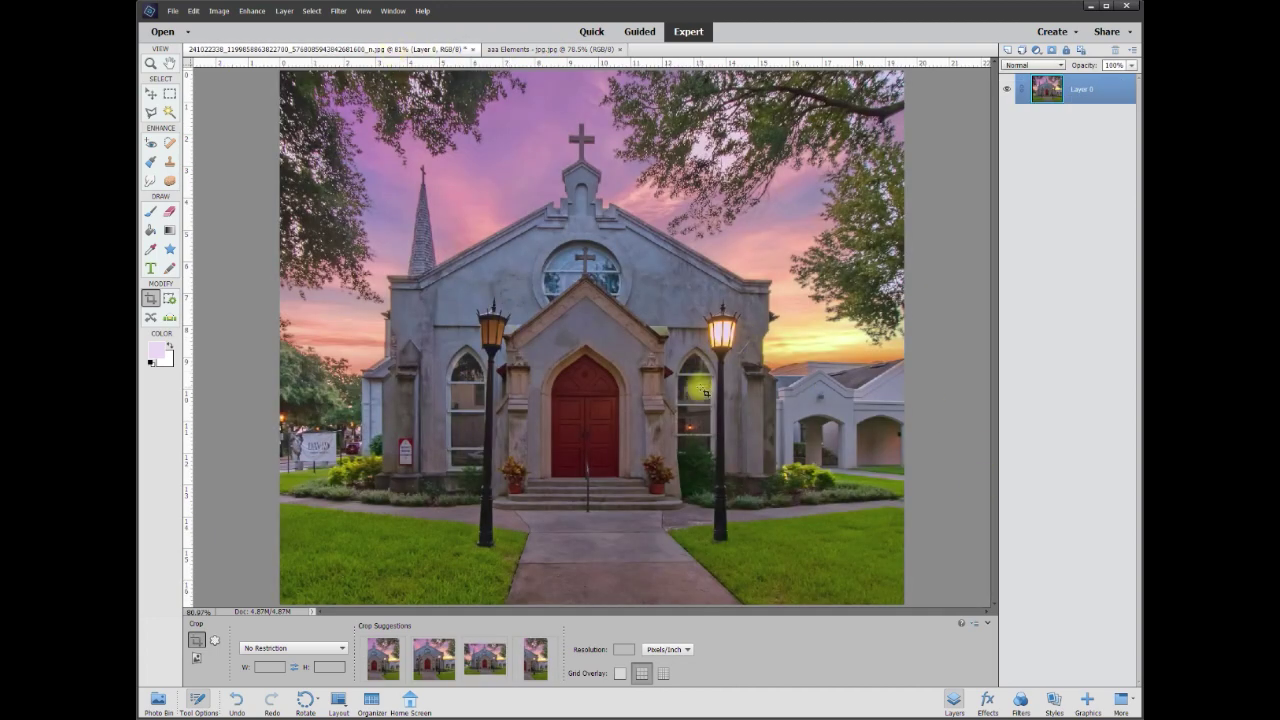
{"action": "left_click", "coordinate": [150, 95]}
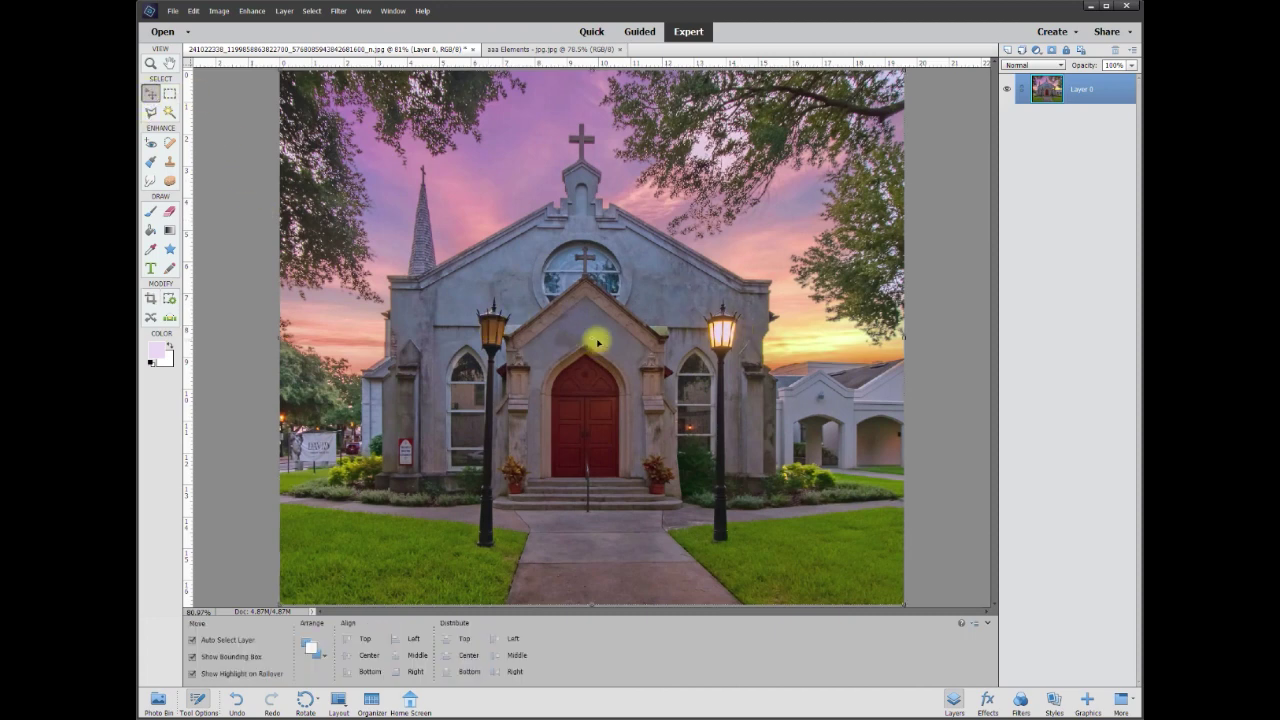
{"action": "scroll", "coordinate": [597, 343], "scroll_direction": "up", "scroll_amount": 5}
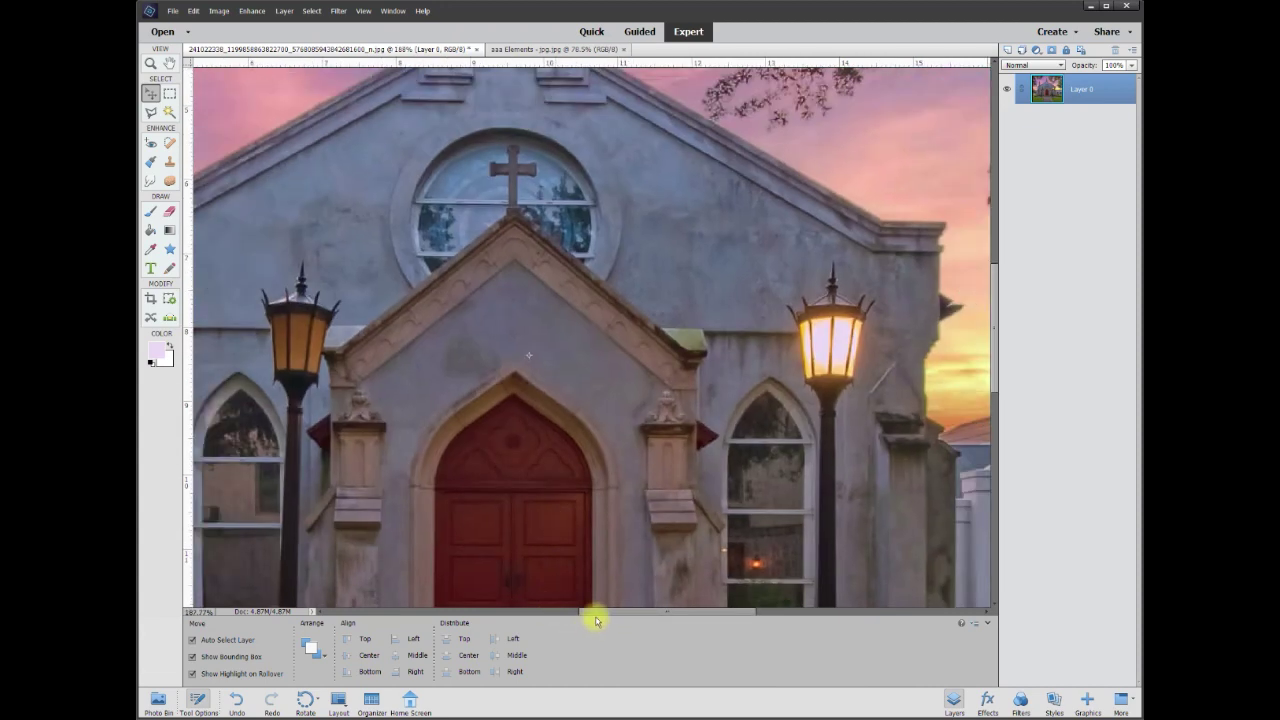
{"action": "left_click_drag", "start_coordinate": [592, 610], "coordinate": [586, 610]}
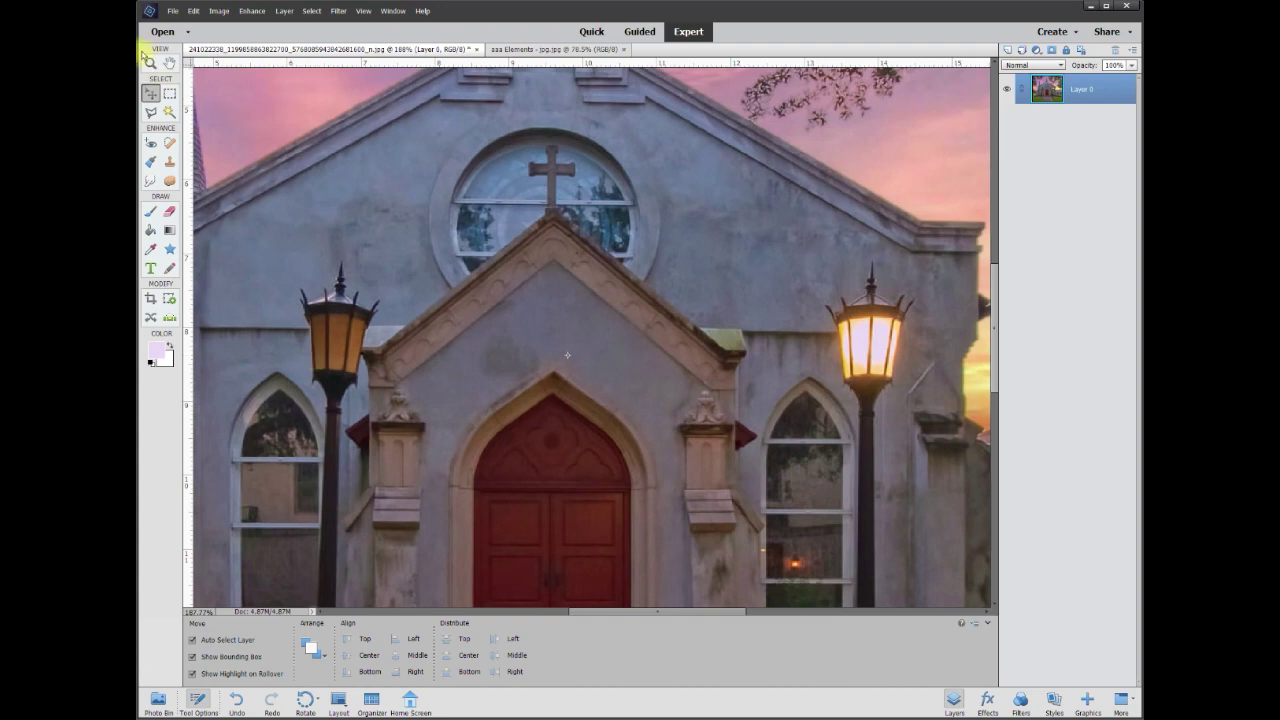
- Outline the right lamp with a Polygonal Lasso selection
{"action": "left_click", "coordinate": [151, 113]}
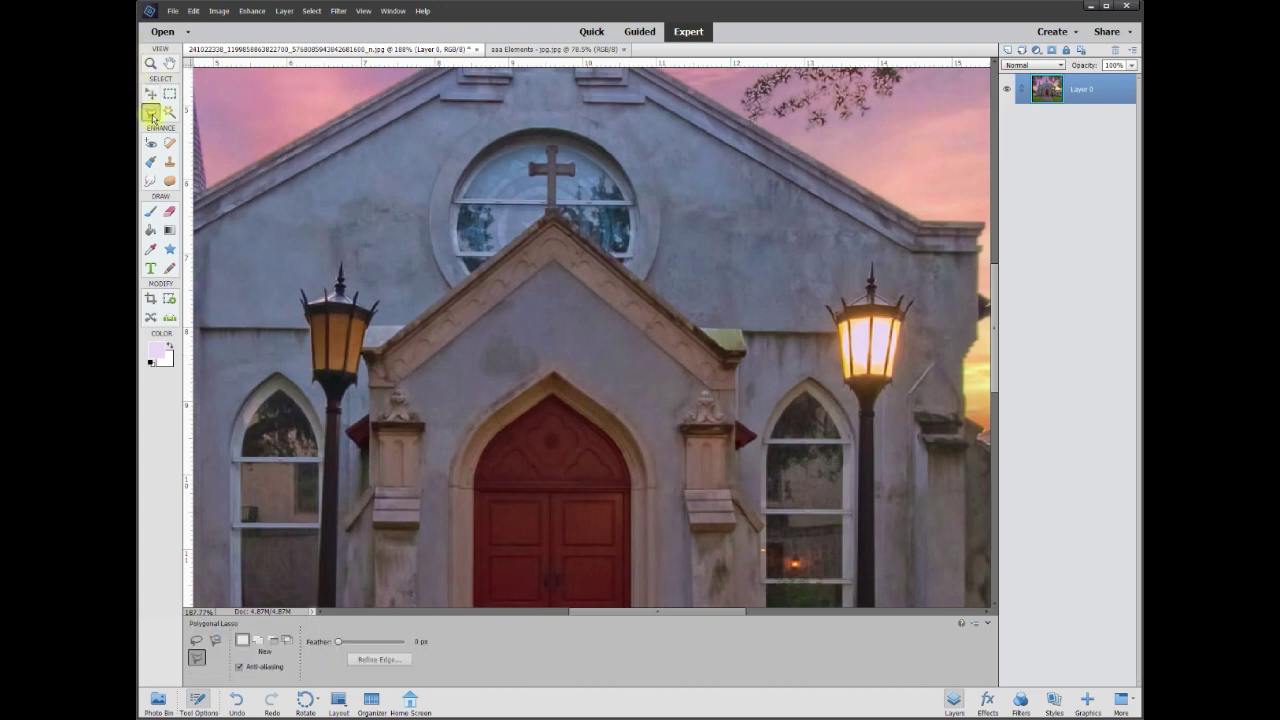
{"action": "left_click", "coordinate": [815, 301]}
{"action": "left_click", "coordinate": [830, 338]}
{"action": "left_click", "coordinate": [832, 381]}
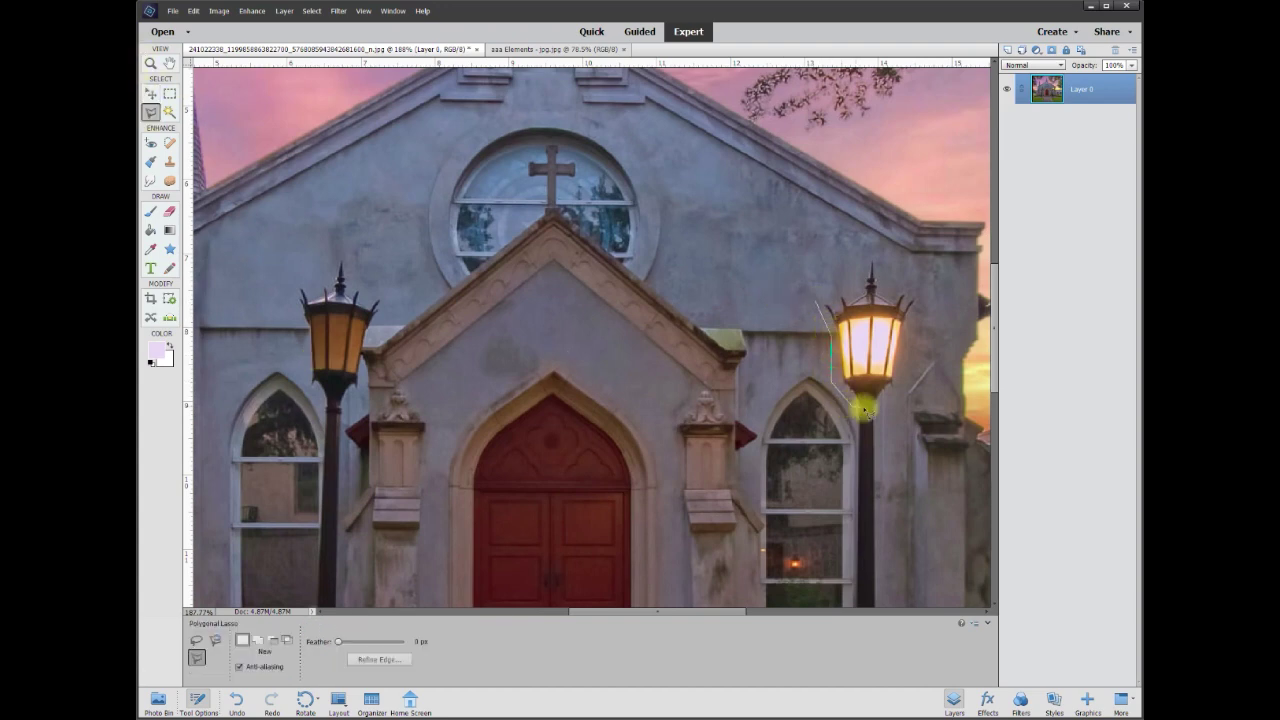
{"action": "left_click", "coordinate": [856, 406]}
{"action": "left_click", "coordinate": [868, 411]}
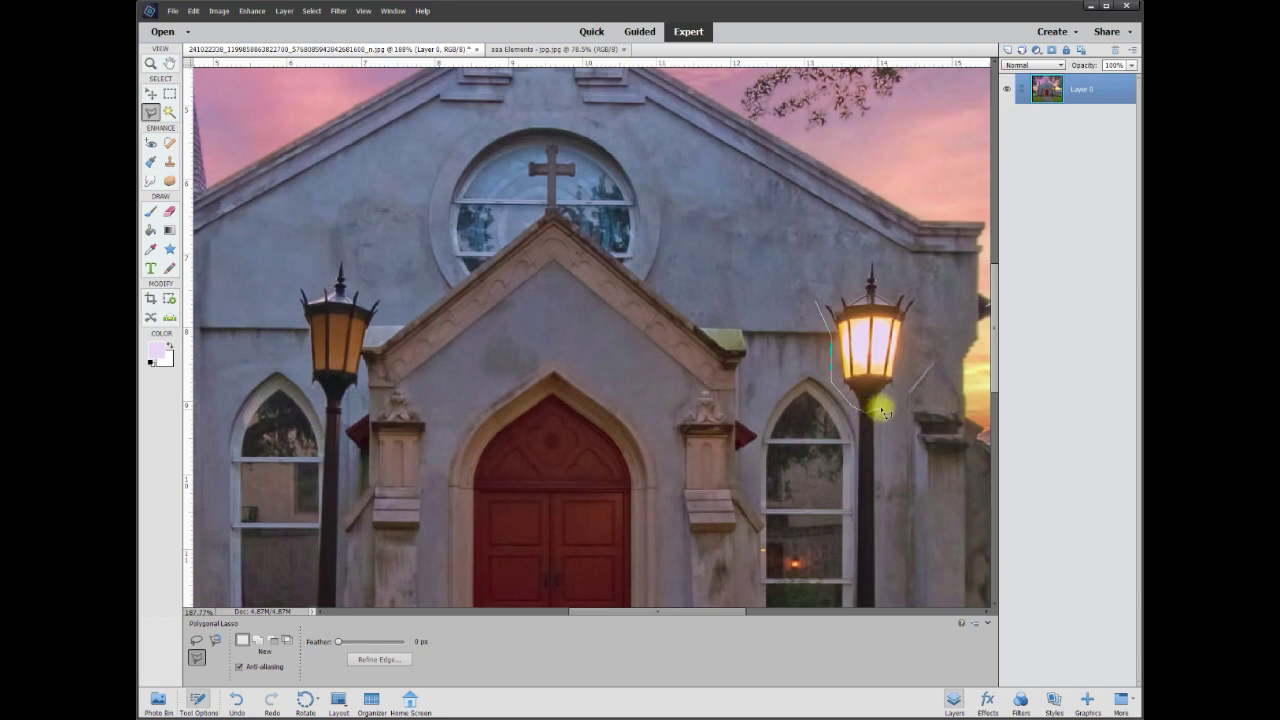
{"action": "left_click", "coordinate": [908, 390]}
{"action": "left_click", "coordinate": [929, 360]}
{"action": "left_click", "coordinate": [929, 295]}
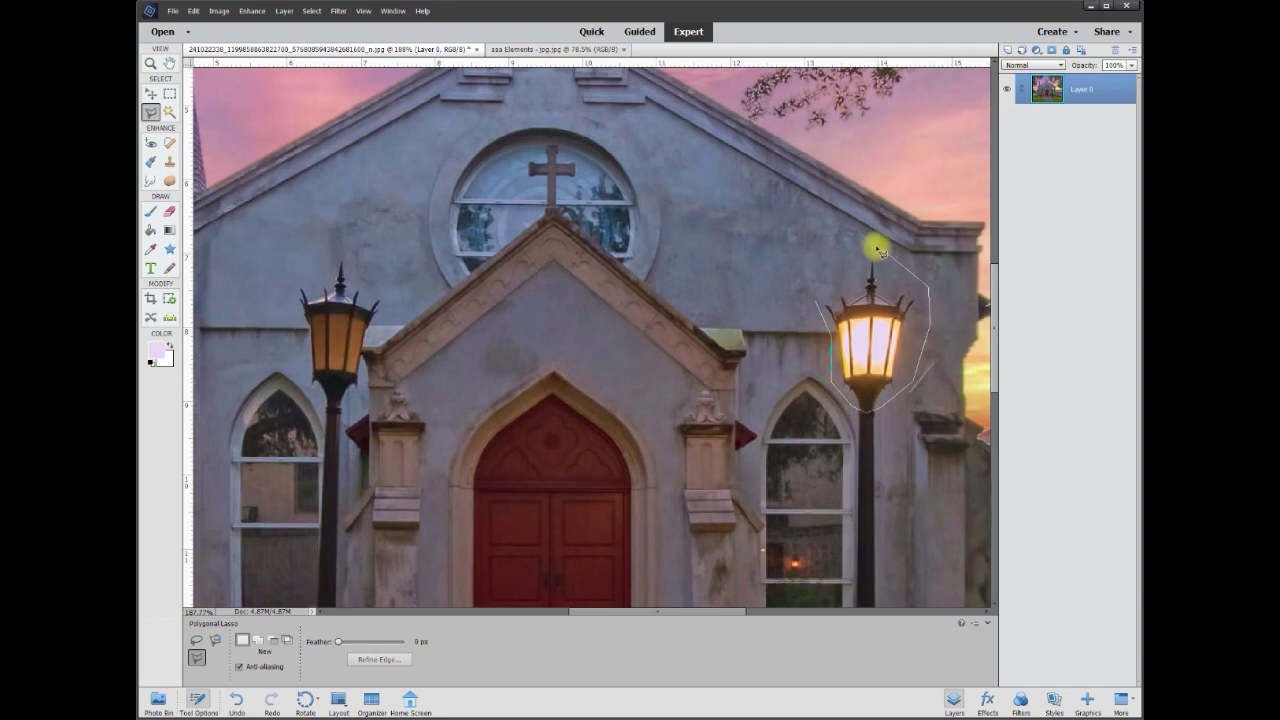
{"action": "left_click", "coordinate": [870, 243]}
{"action": "left_click", "coordinate": [818, 300]}
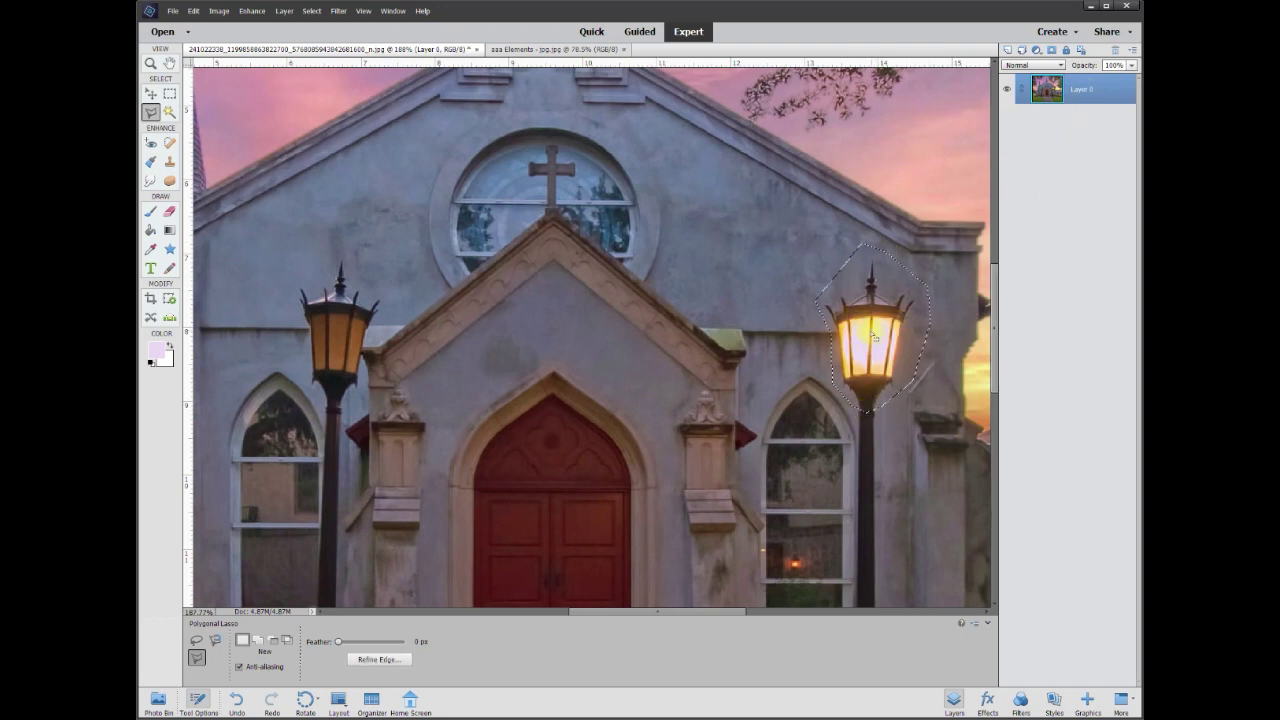
- Copy the selected right lamp onto a new Layer 1 with Layer Via Copy
{"action": "right_click", "coordinate": [870, 332]}
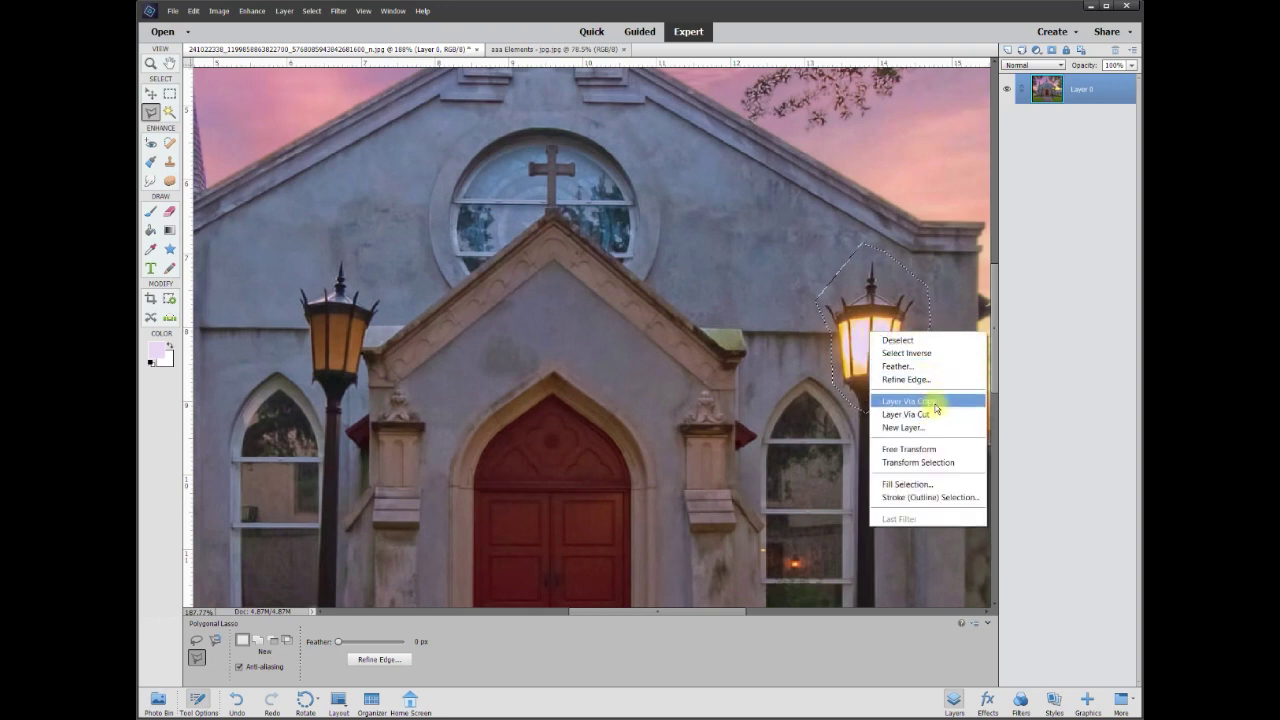
{"action": "left_click", "coordinate": [936, 413]}
{"action": "left_click", "coordinate": [151, 93]}
- Try the Layer 1 lamp copy over the gable, left post and door, then delete it
{"action": "left_click_drag", "start_coordinate": [879, 347], "coordinate": [458, 349]}
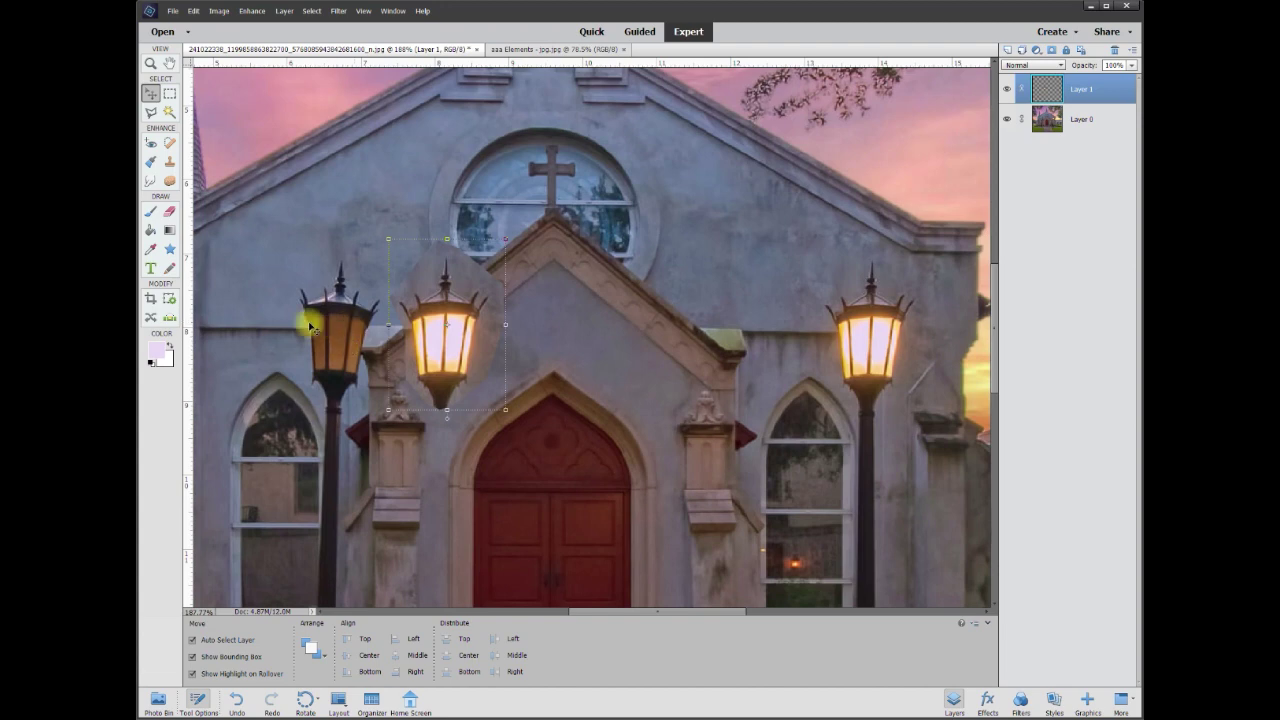
{"action": "left_click_drag", "start_coordinate": [452, 329], "coordinate": [353, 333]}
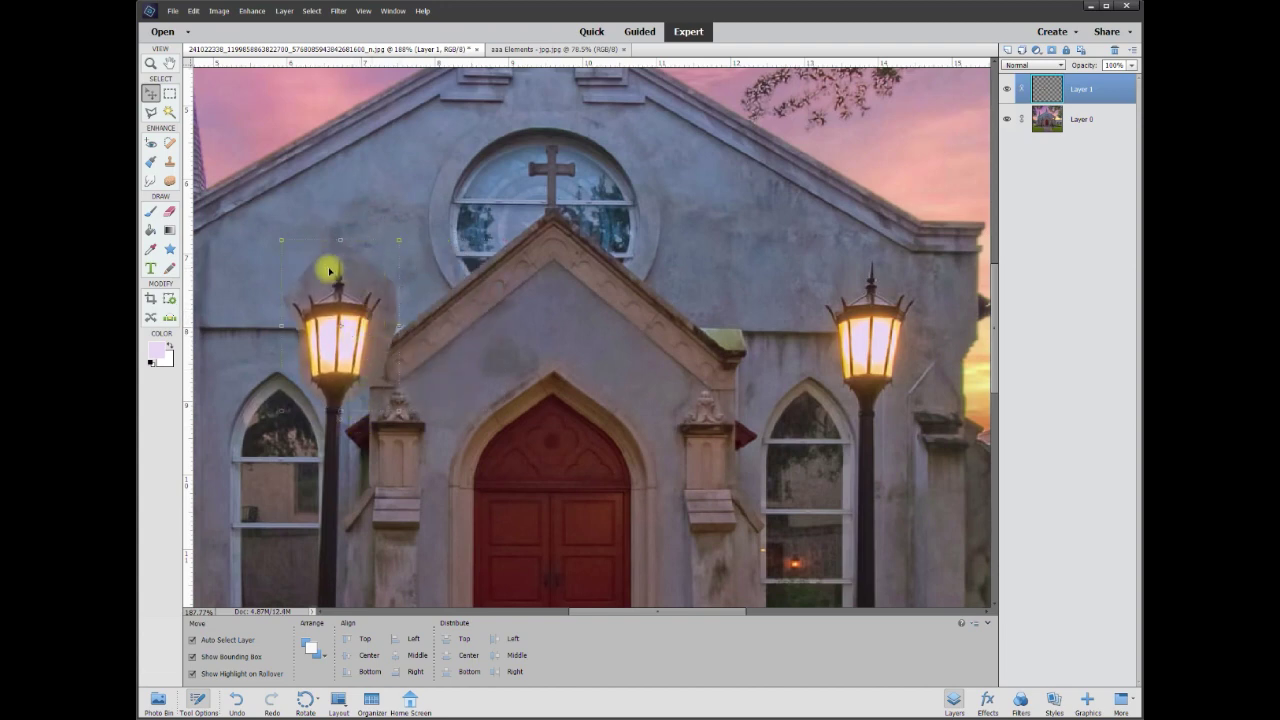
{"action": "scroll", "coordinate": [428, 343], "scroll_direction": "down", "scroll_amount": 2}
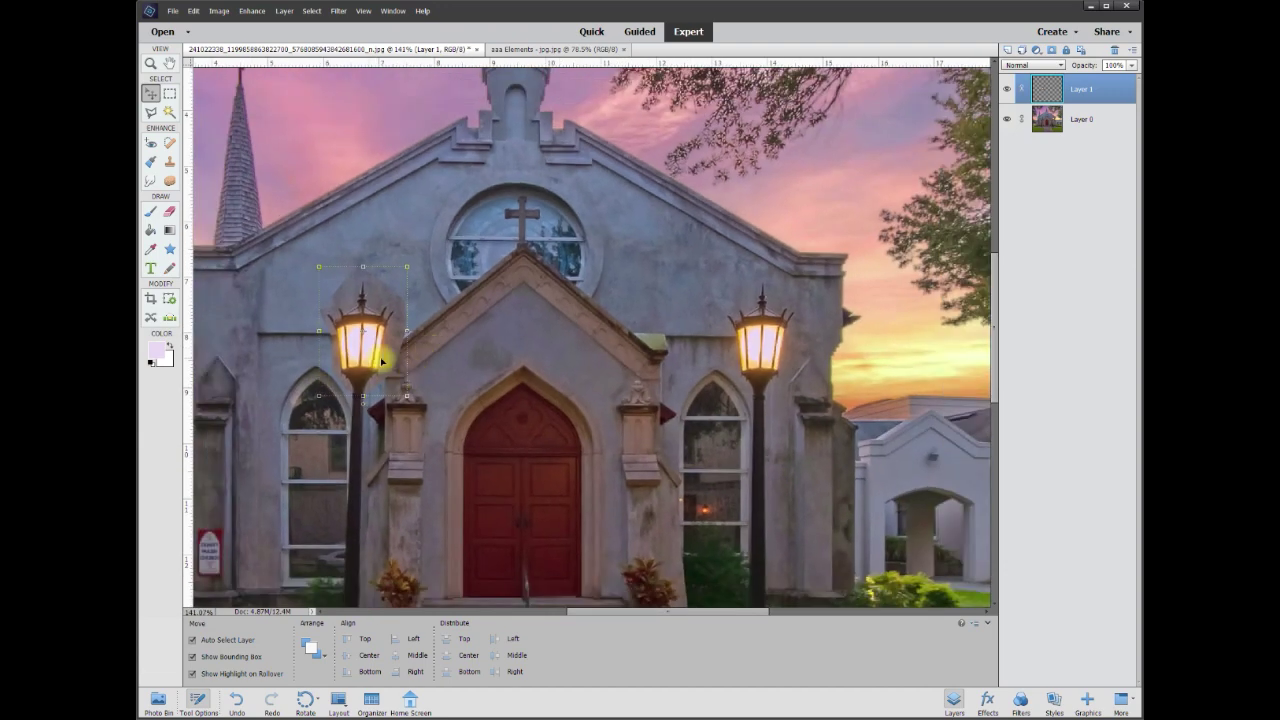
{"action": "scroll", "coordinate": [330, 440], "scroll_direction": "up", "scroll_amount": 1}
{"action": "left_click_drag", "start_coordinate": [372, 342], "coordinate": [499, 289]}
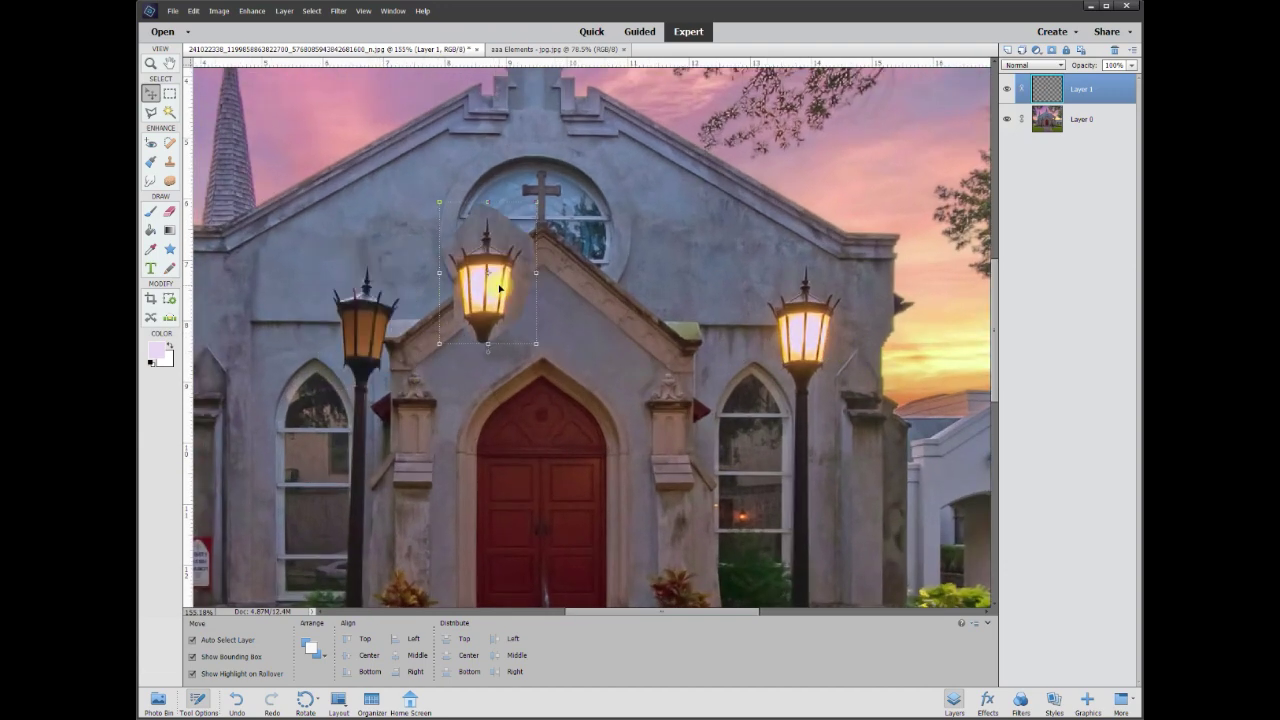
{"action": "key", "text": "Delete"}
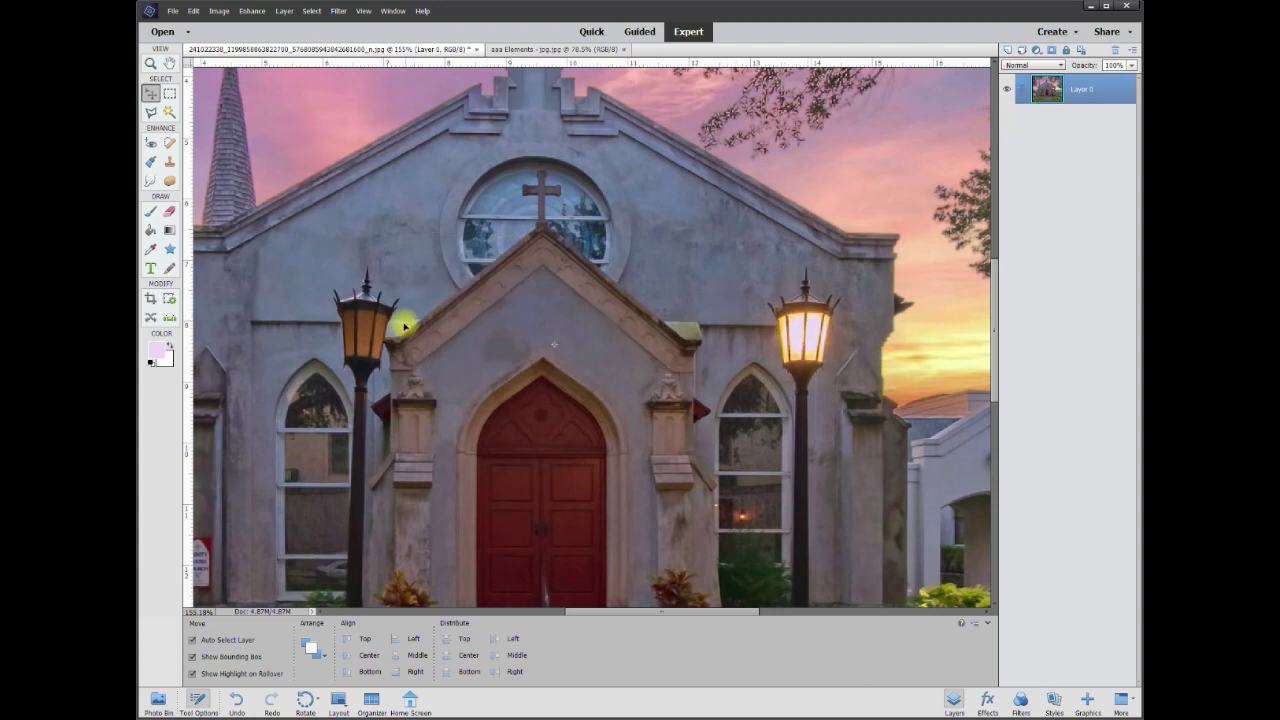
- Add a new layer and paint a soft yellow glow over the left lamp
{"action": "left_click", "coordinate": [150, 250]}
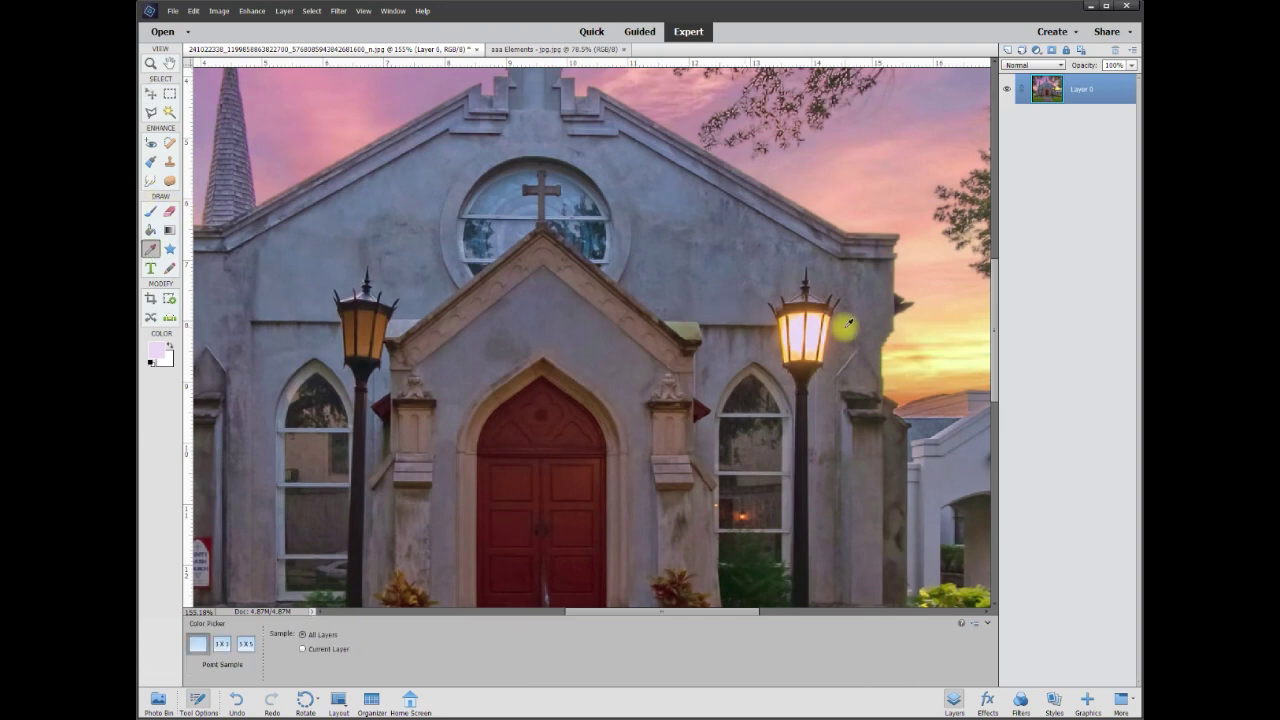
{"action": "scroll", "coordinate": [794, 338], "scroll_direction": "up", "scroll_amount": 2}
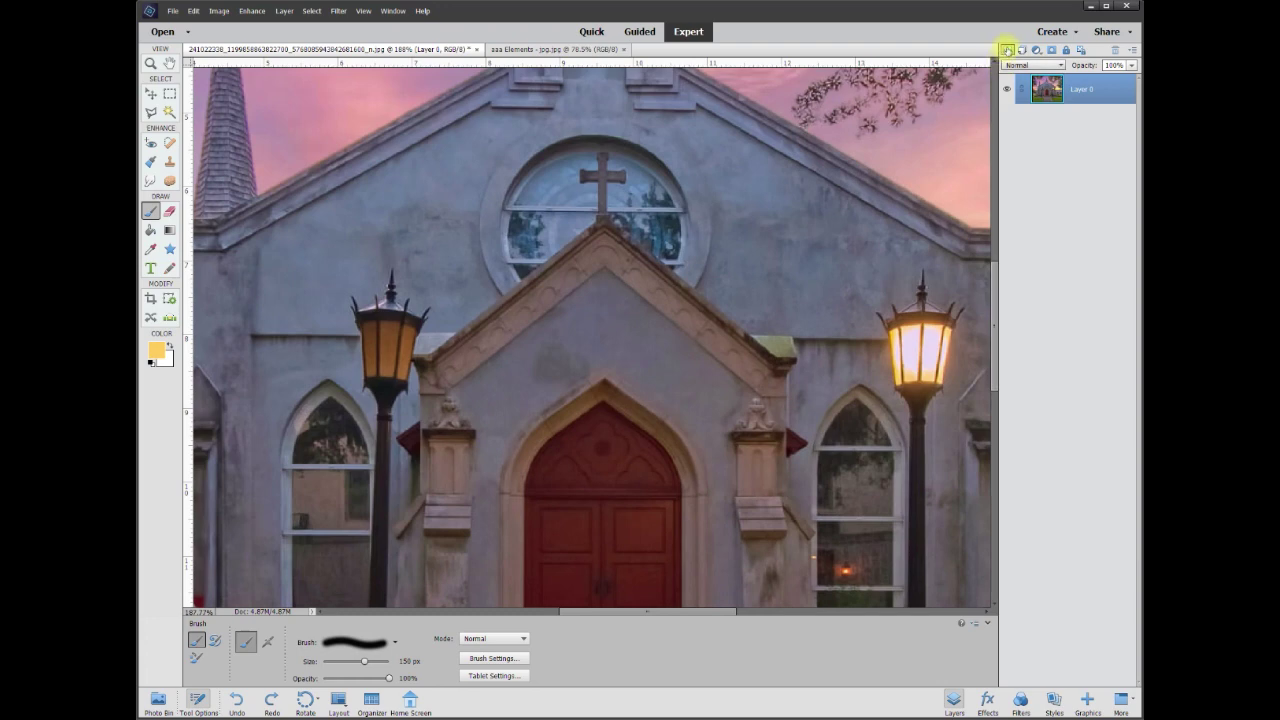
{"action": "left_click", "coordinate": [1007, 50]}
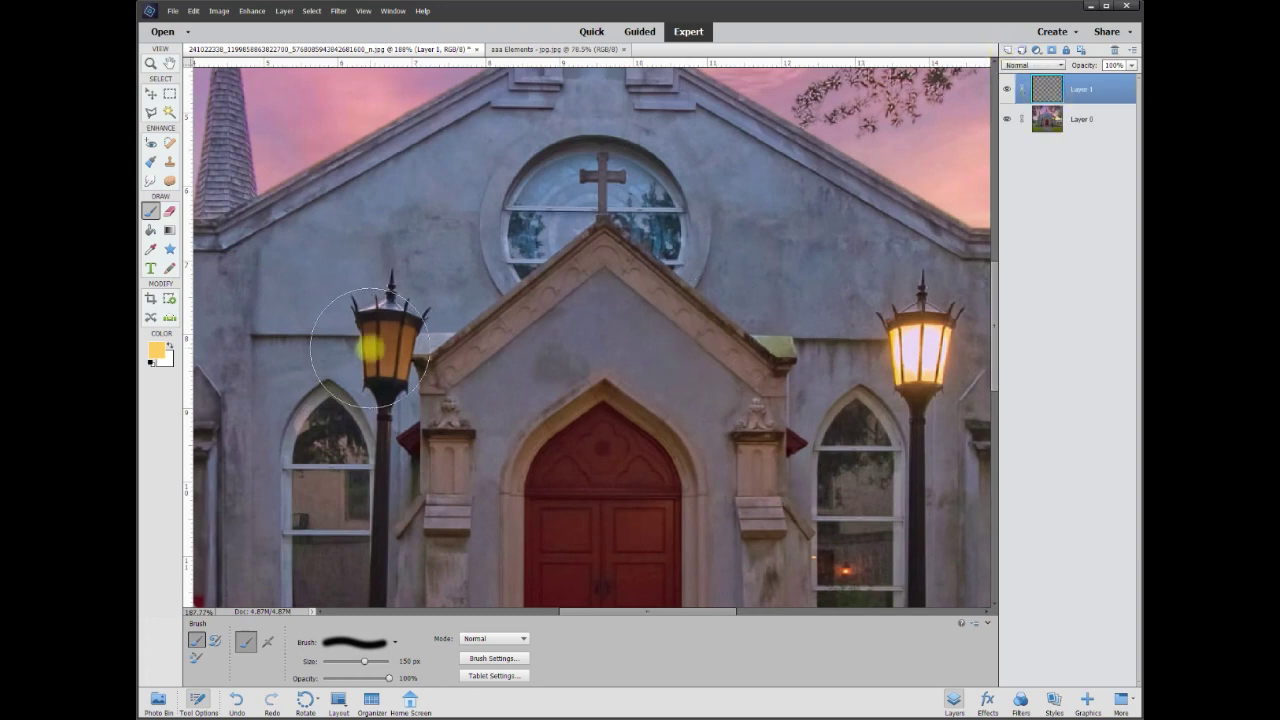
{"action": "left_click_drag", "start_coordinate": [391, 345], "coordinate": [392, 346]}
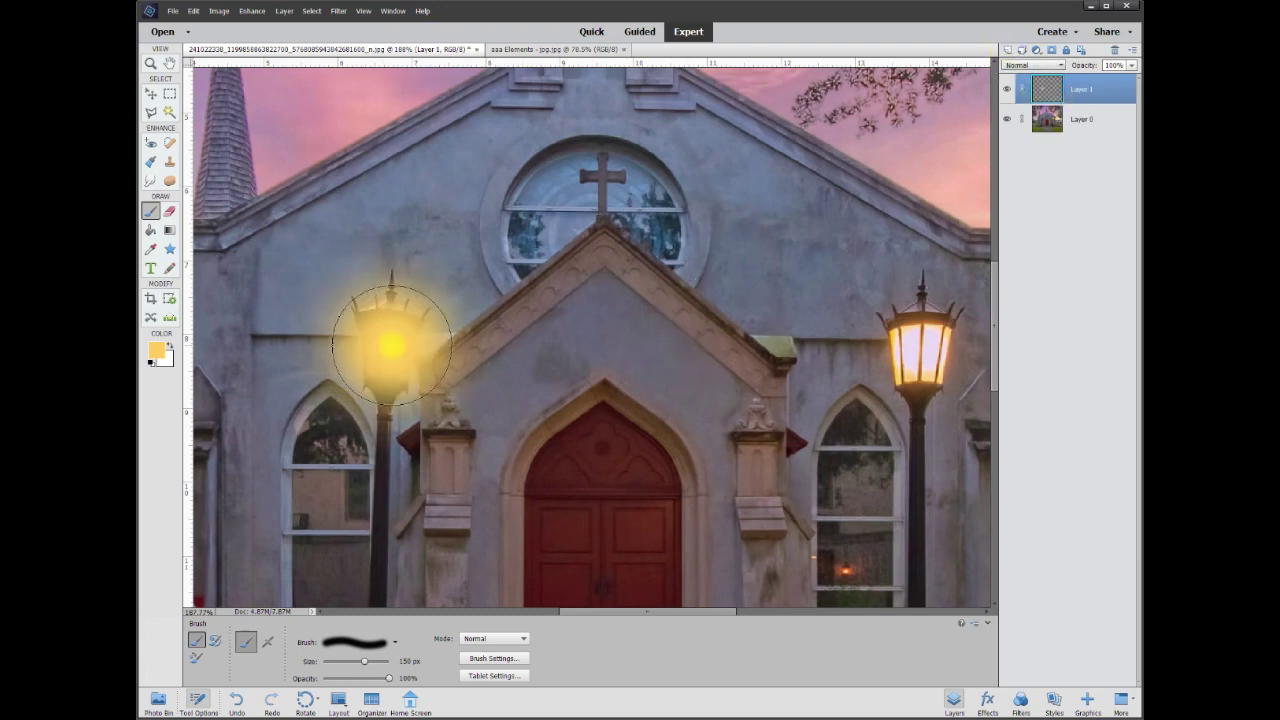
- Toggle the glow layer to compare, sample the lantern colour, and add another empty layer
{"action": "left_click", "coordinate": [152, 98]}
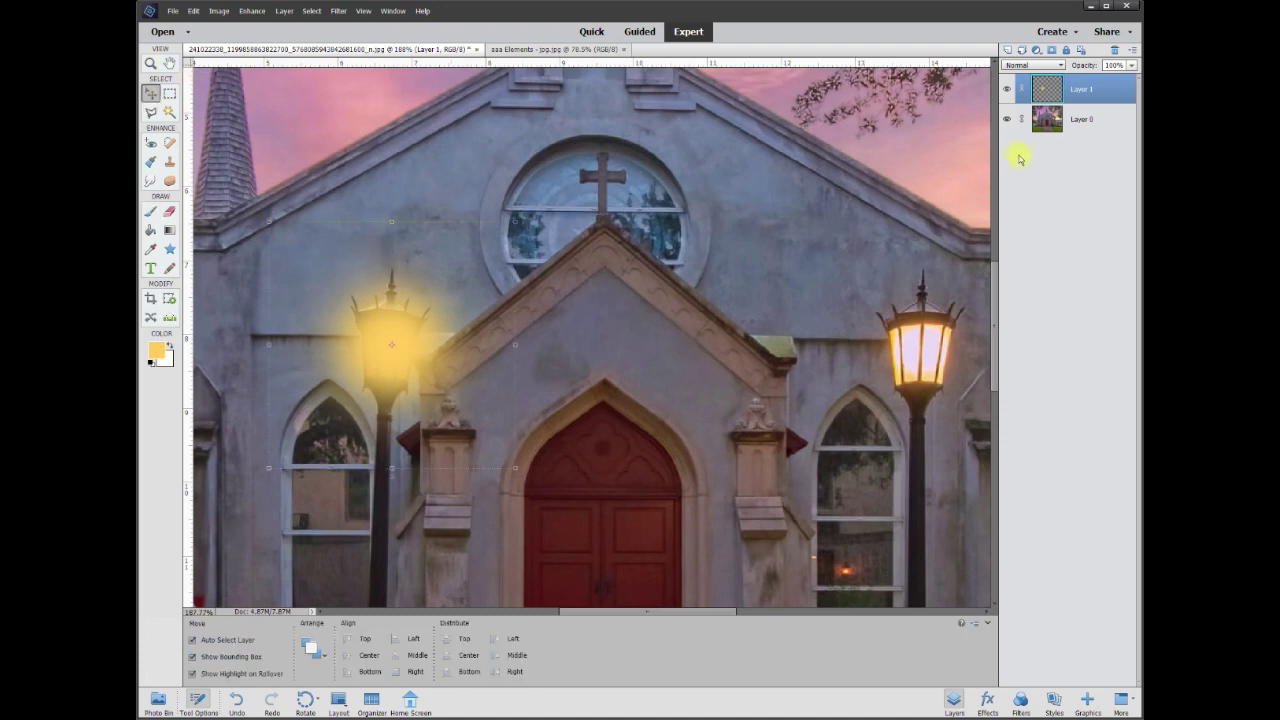
{"action": "left_click", "coordinate": [1007, 90]}
{"action": "left_click", "coordinate": [1008, 91]}
{"action": "left_click", "coordinate": [1008, 91]}
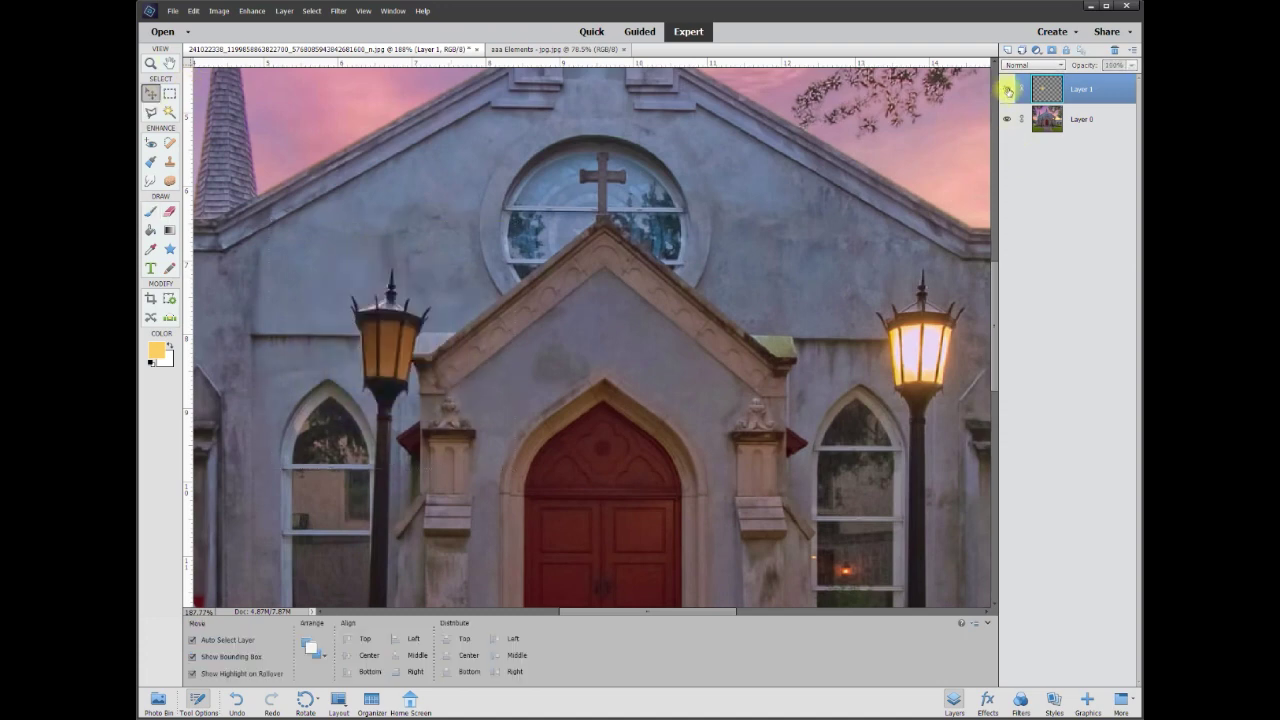
{"action": "left_click", "coordinate": [1008, 91]}
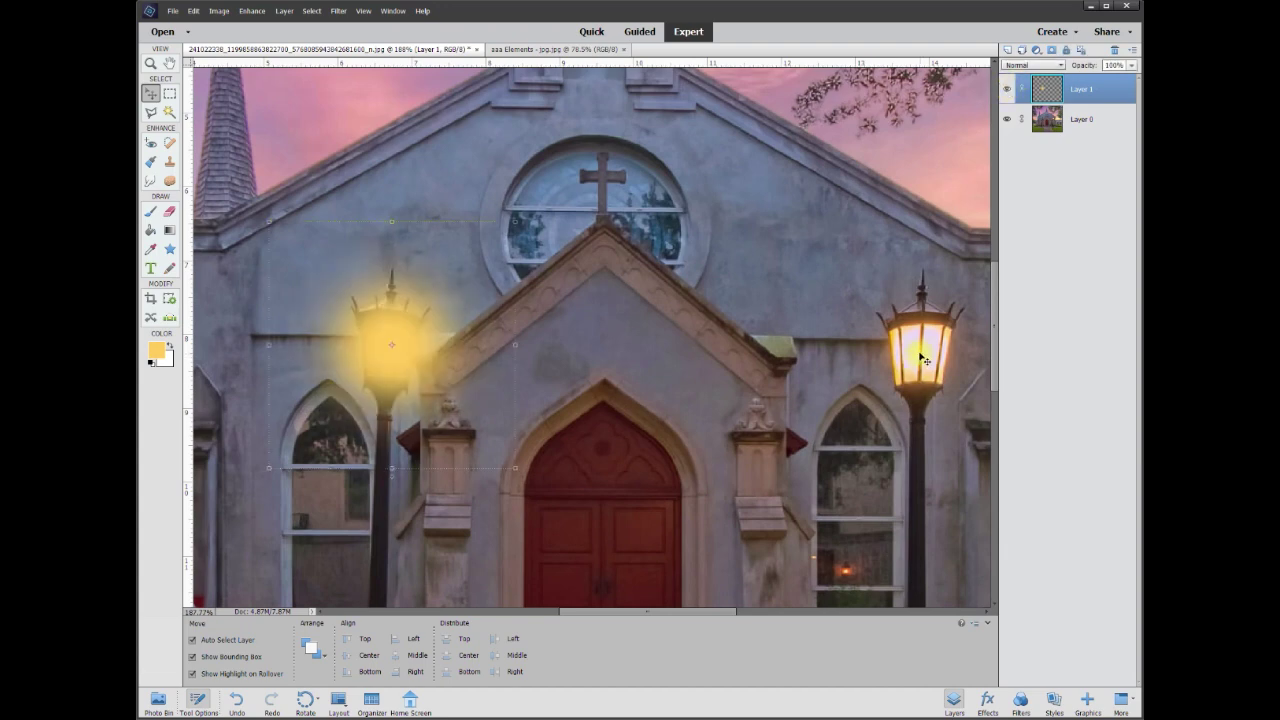
{"action": "left_click", "coordinate": [152, 250]}
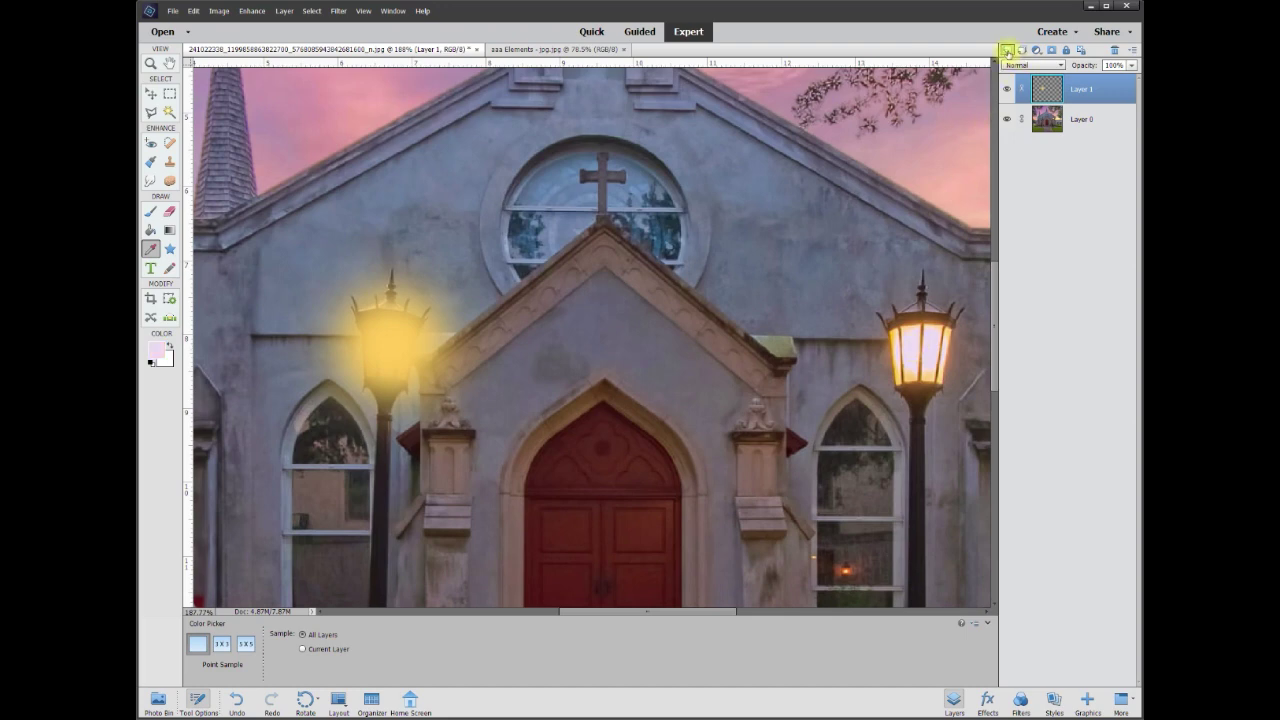
{"action": "left_click", "coordinate": [1007, 51]}
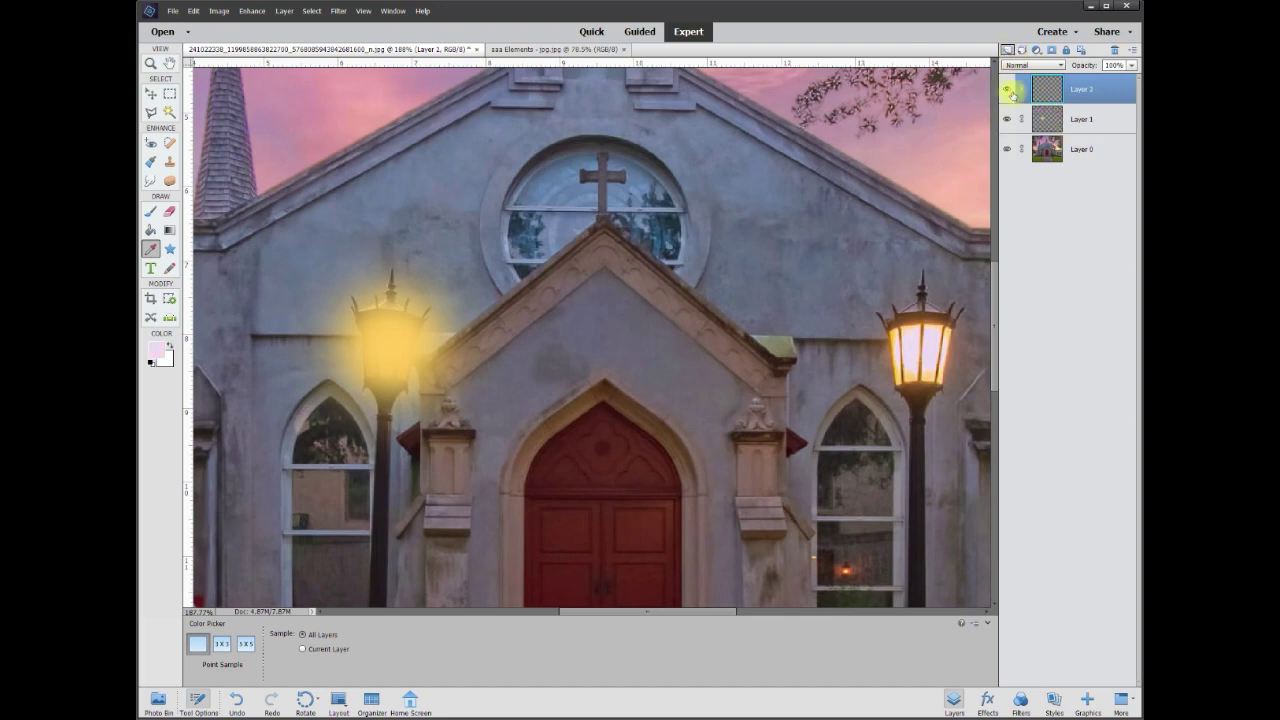
- Set the Brush to 50 px to paint a pale core into the left lantern
{"action": "left_click", "coordinate": [158, 216]}
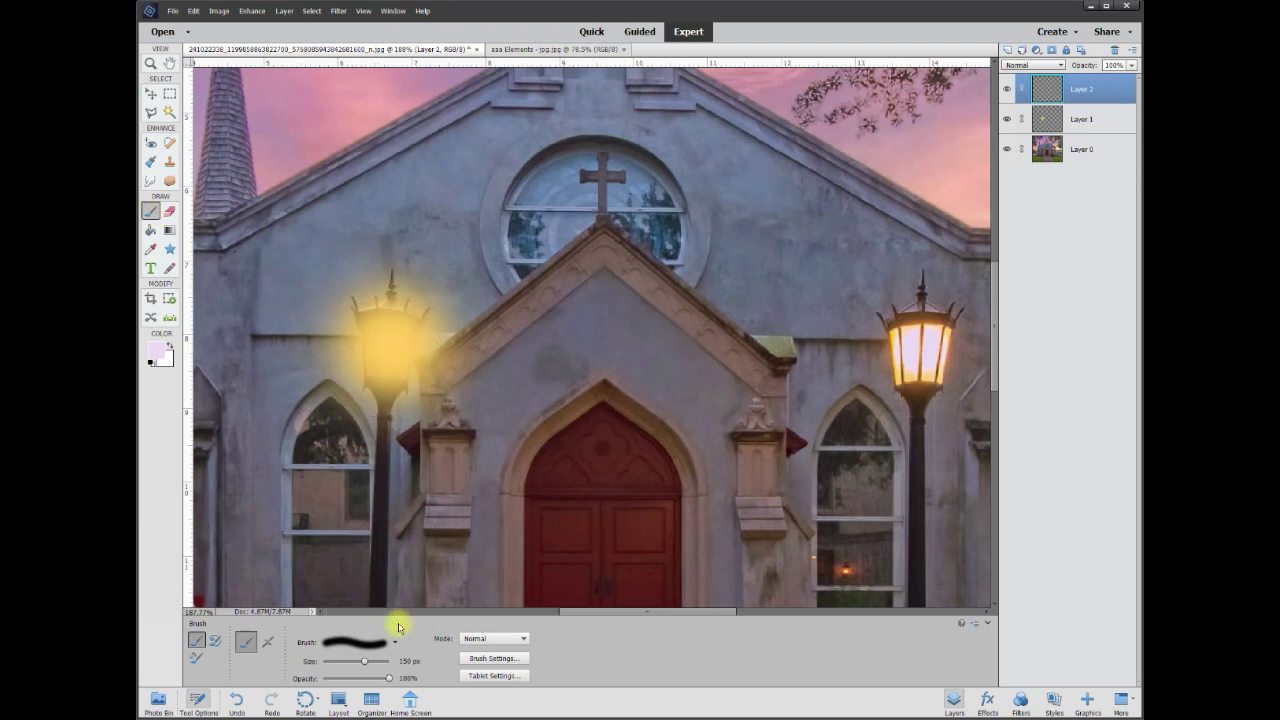
{"action": "left_click", "coordinate": [410, 661]}
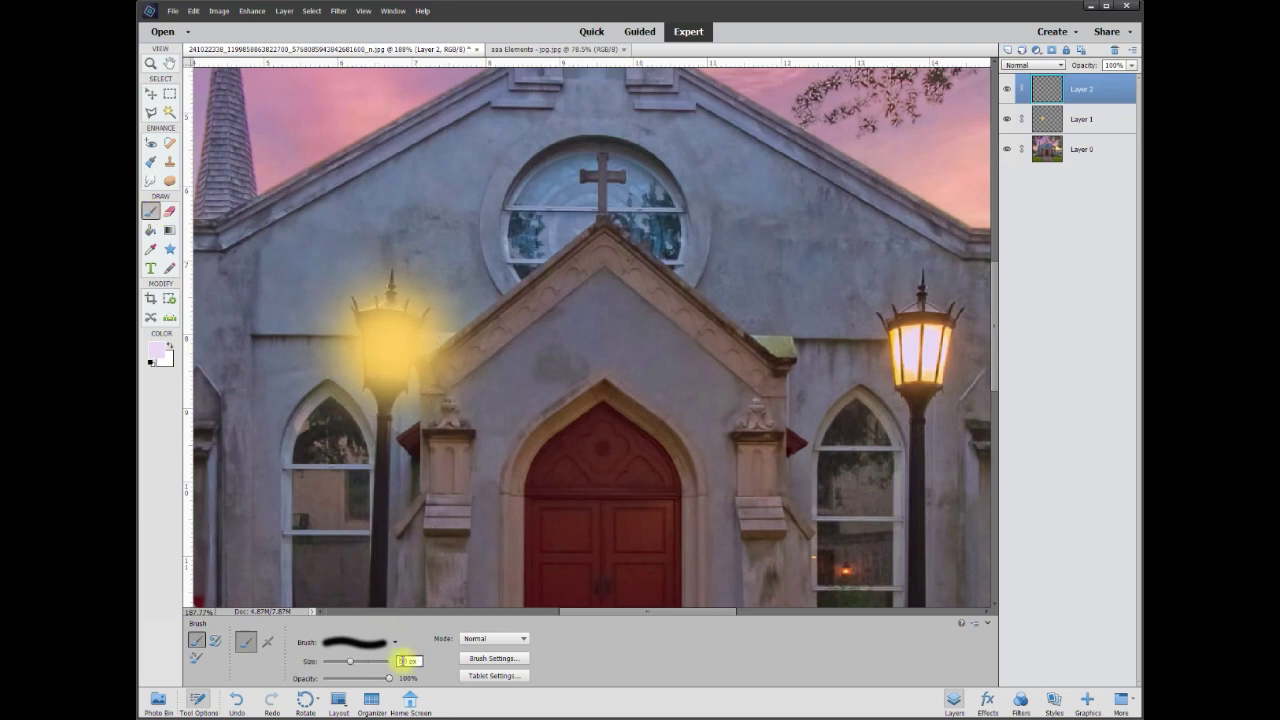
{"action": "key", "text": "Return"}
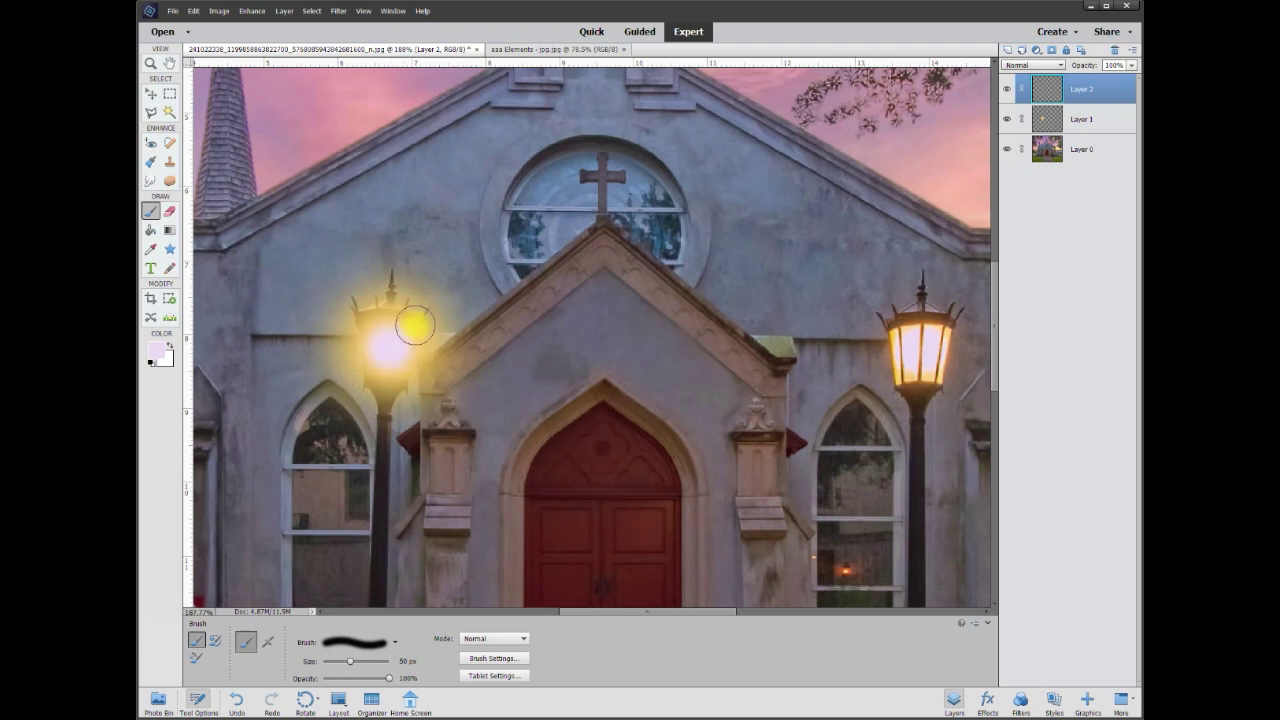
- Compare the painted light on Layer 2, then merge it down into Layer 1
{"action": "left_click", "coordinate": [151, 92]}
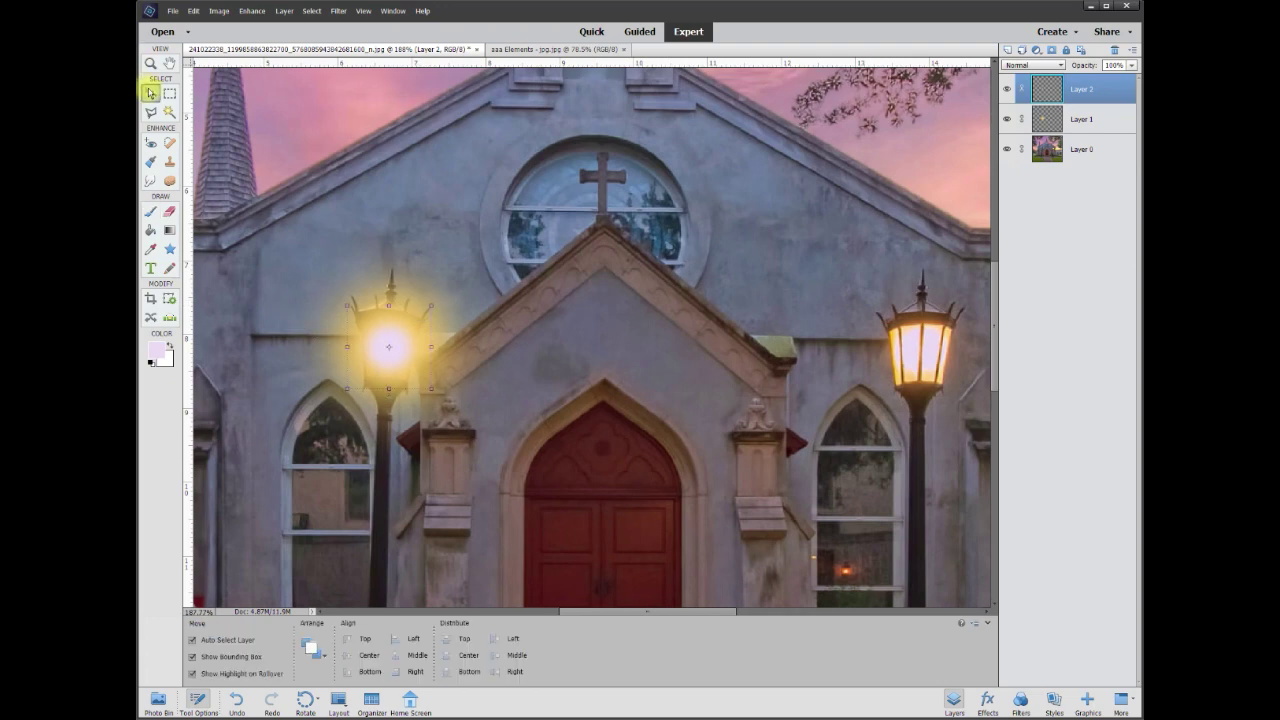
{"action": "left_click", "coordinate": [1007, 89]}
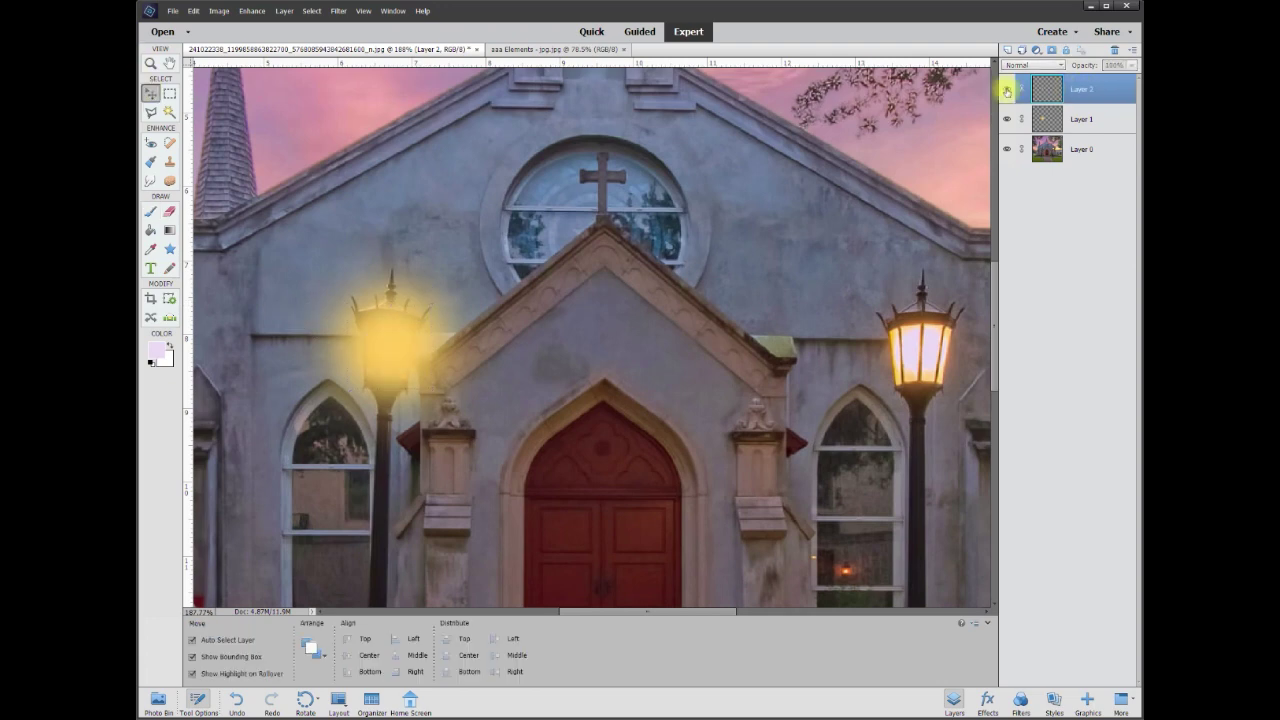
{"action": "left_click", "coordinate": [1007, 89]}
{"action": "right_click", "coordinate": [1077, 92]}
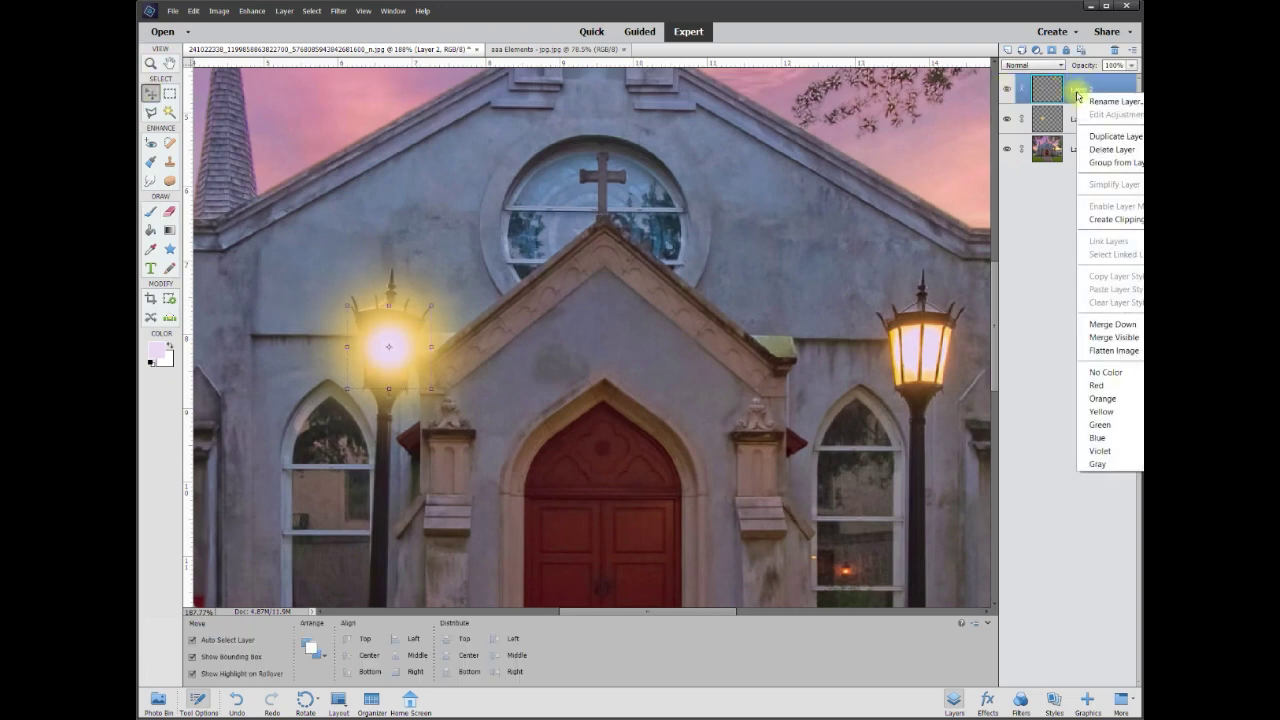
{"action": "left_click", "coordinate": [1107, 324]}
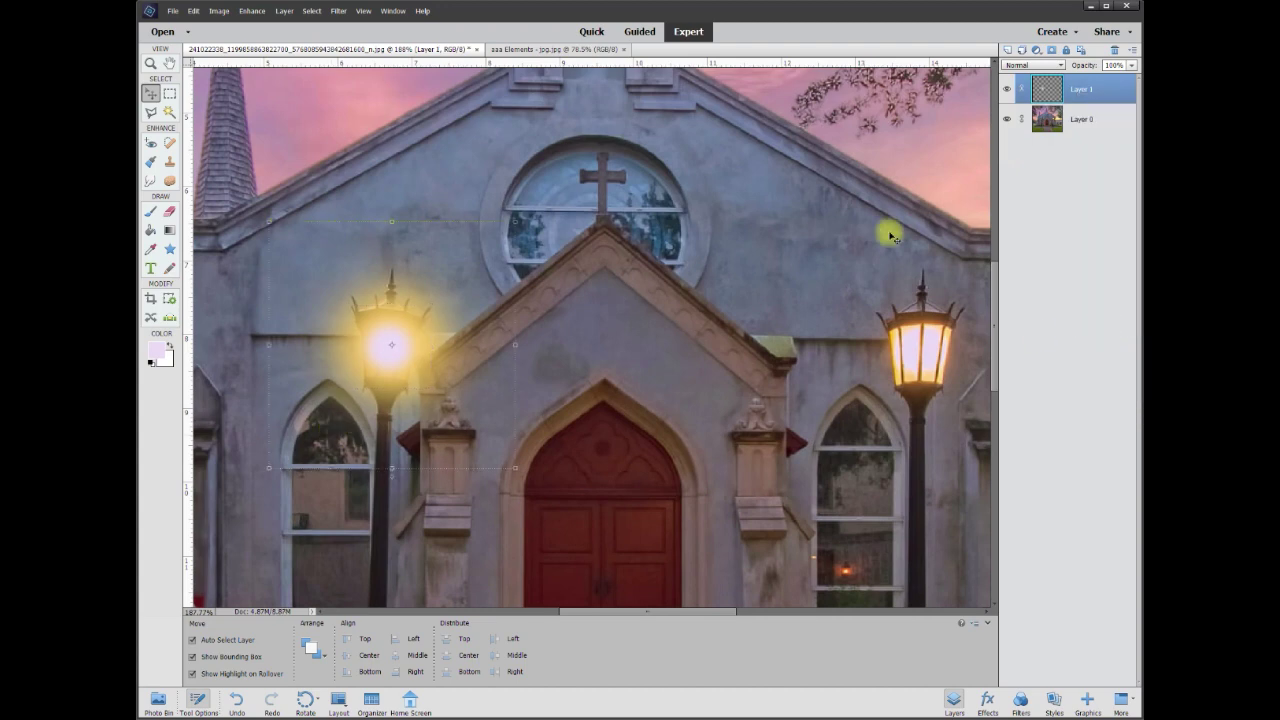
- Toggle the merged glow layer on and off to check its effect
{"action": "left_click", "coordinate": [1007, 90]}
{"action": "left_click", "coordinate": [1007, 90]}
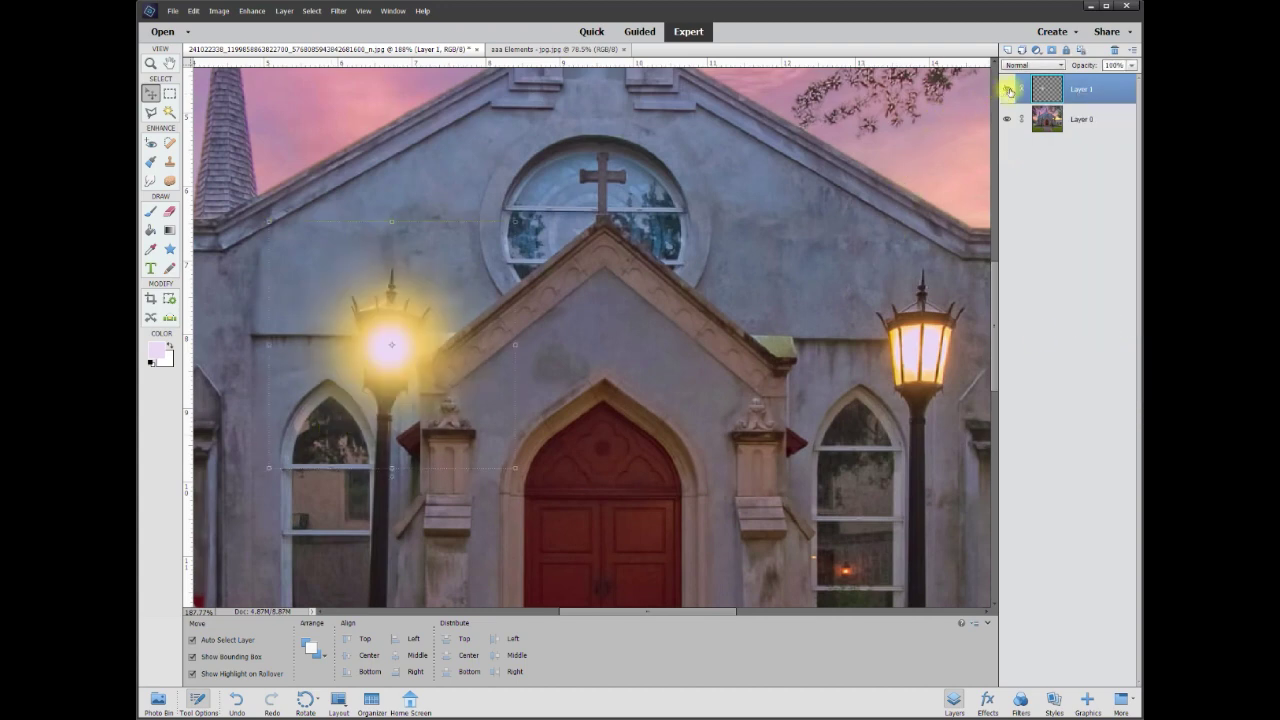
{"action": "left_click", "coordinate": [1008, 90]}
{"action": "left_click", "coordinate": [1009, 91]}
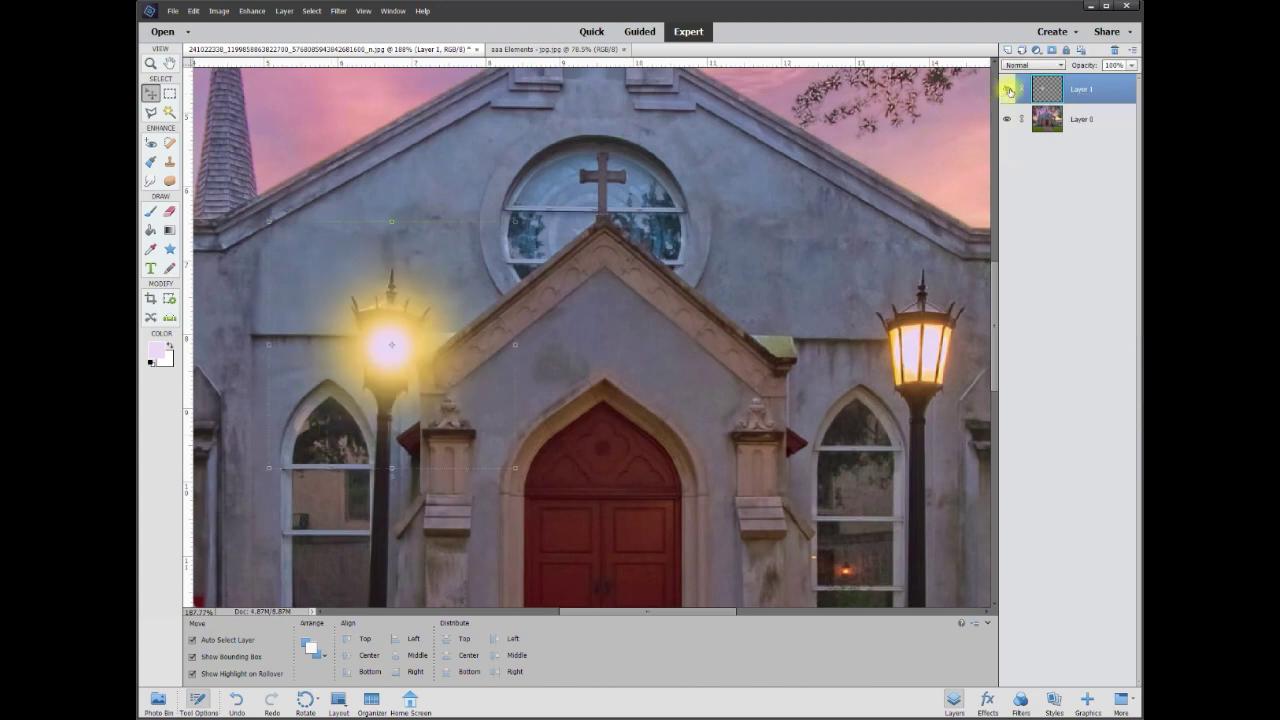
{"action": "left_click", "coordinate": [1133, 66]}
- Lower the Layer 1 glow opacity to about 48% and zoom in on the lantern
{"action": "left_click_drag", "start_coordinate": [1108, 83], "coordinate": [1107, 83]}
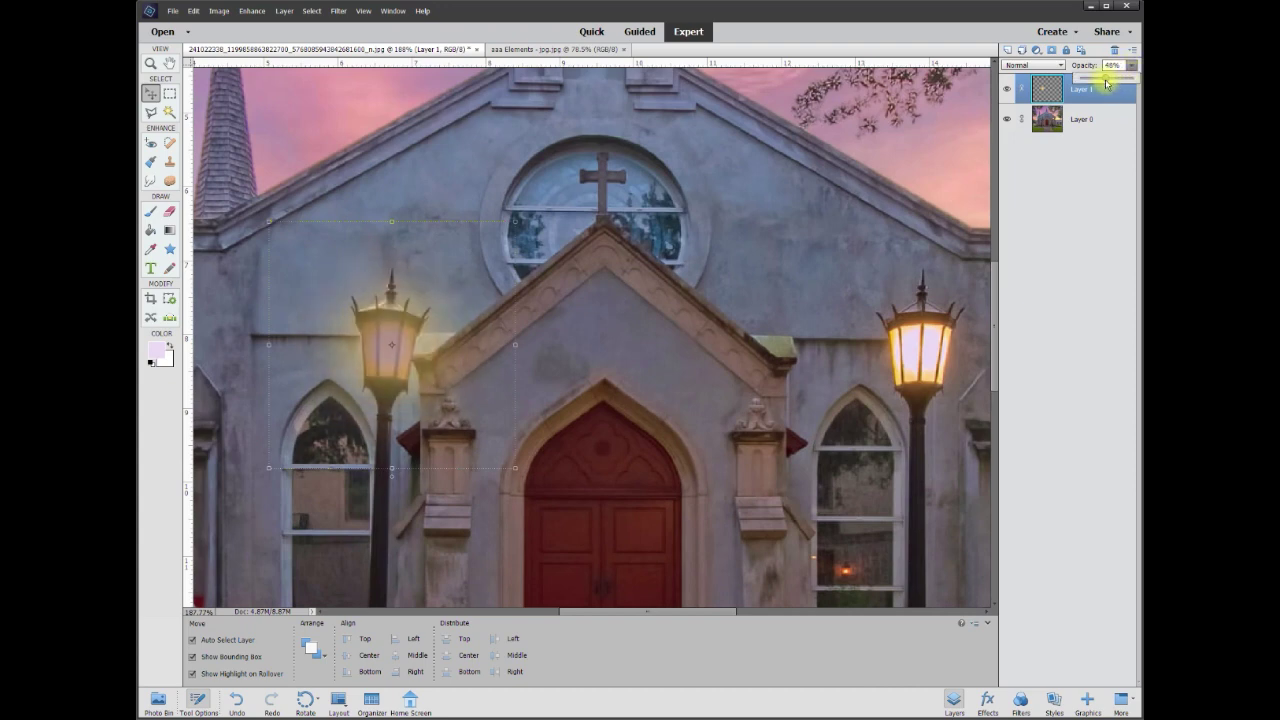
{"action": "scroll", "coordinate": [358, 432], "scroll_direction": "up", "scroll_amount": 3}
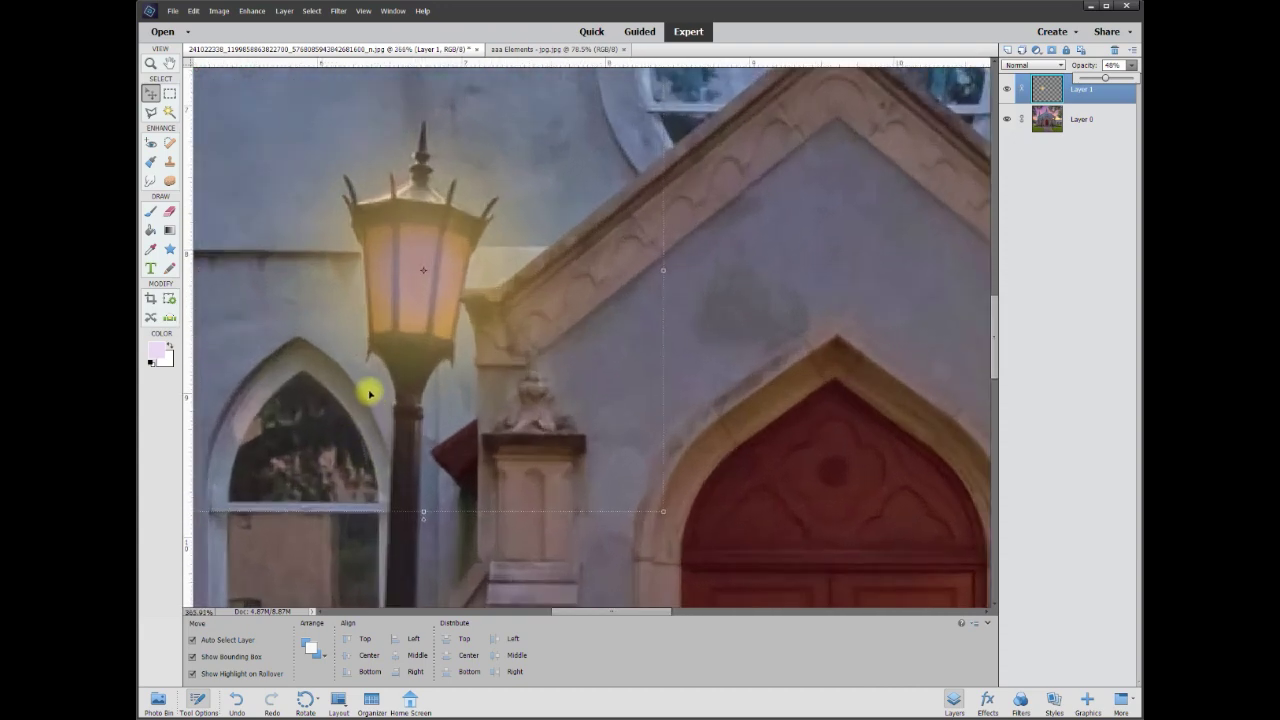
{"action": "scroll", "coordinate": [369, 394], "scroll_direction": "up", "scroll_amount": 2}
{"action": "scroll", "coordinate": [351, 260], "scroll_direction": "up", "scroll_amount": 2}
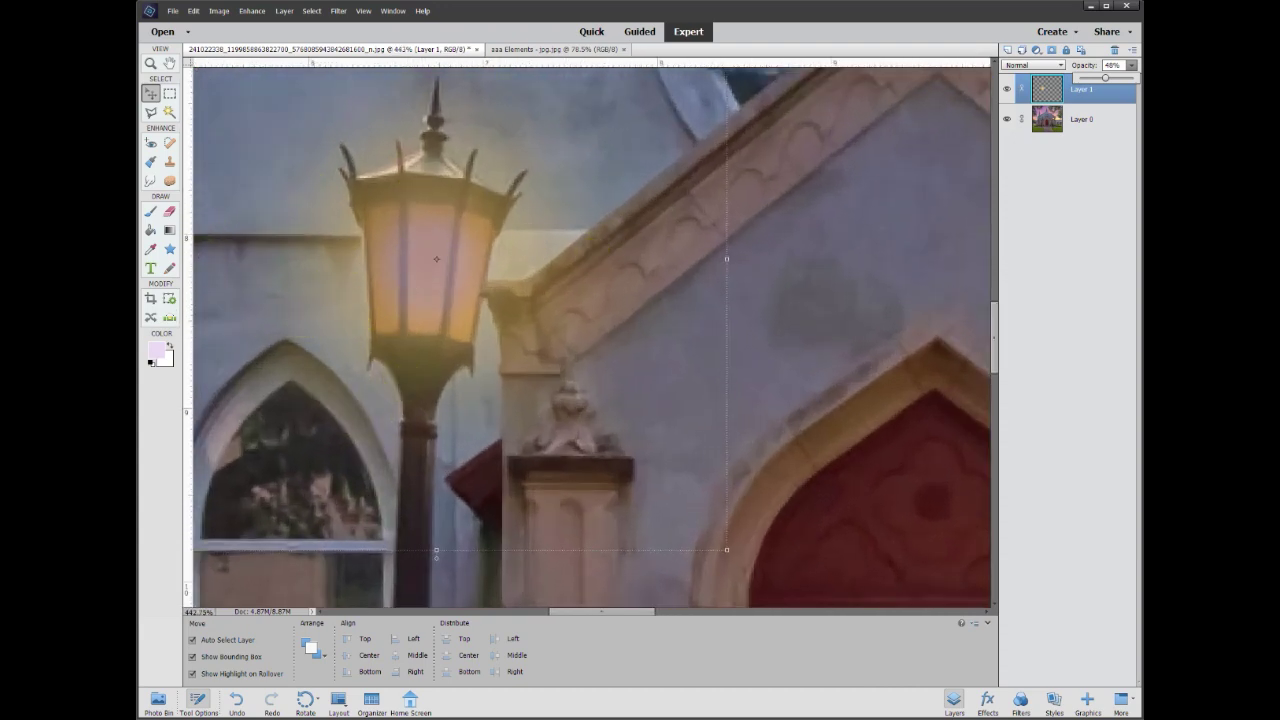
- Erase the glow from the lantern's left edge and central mullion with a 3–4 px eraser
{"action": "left_click", "coordinate": [169, 213]}
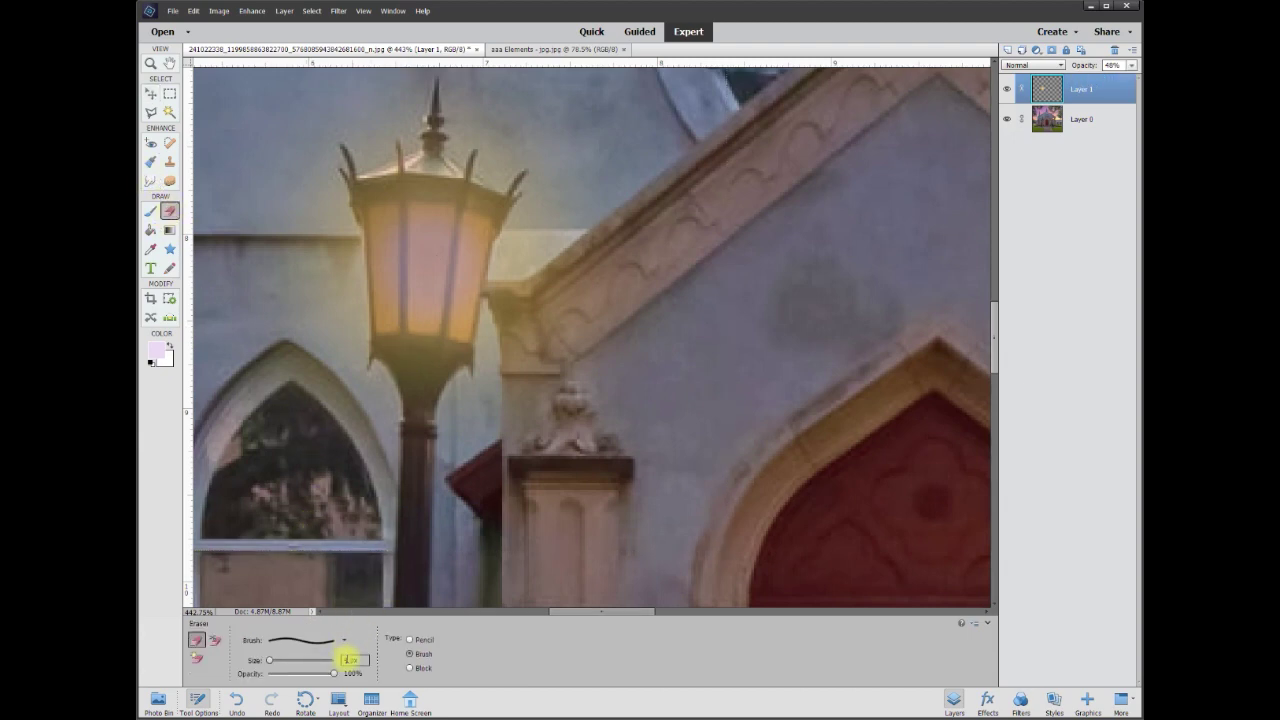
{"action": "left_click", "coordinate": [350, 659]}
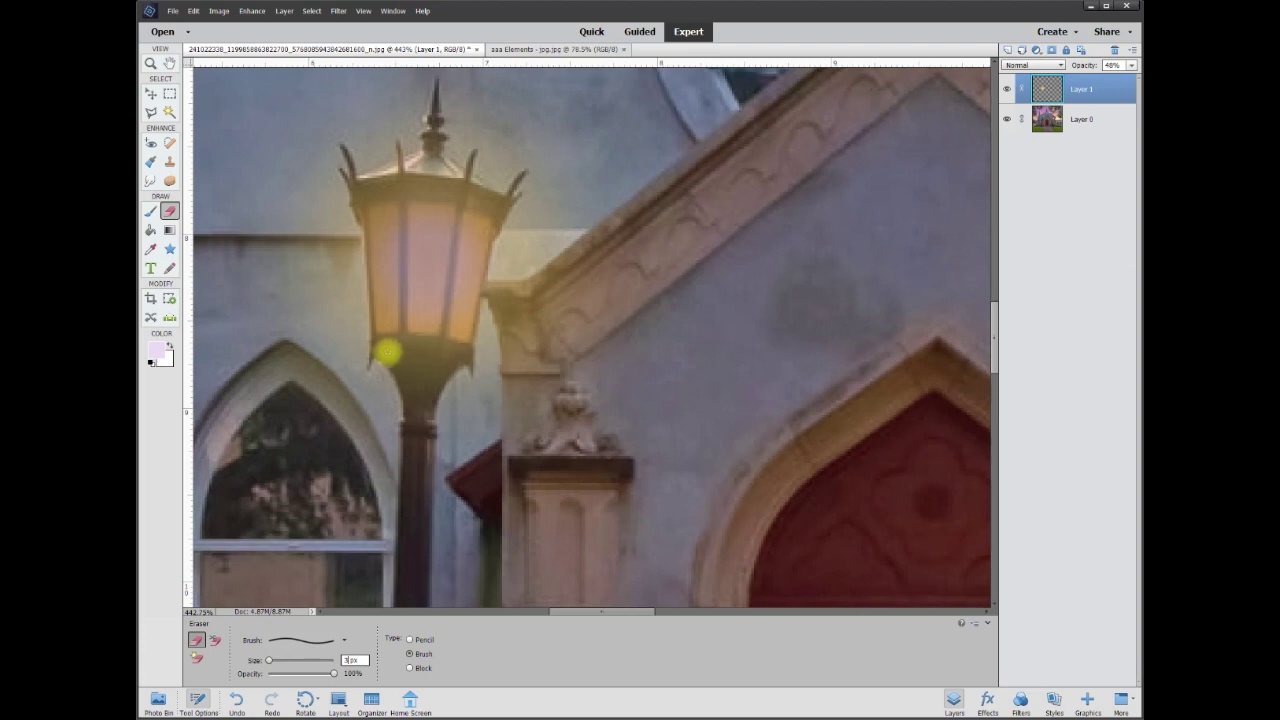
{"action": "mouse_move", "coordinate": [373, 354]}
{"action": "left_mouse_down"}
{"action": "mouse_move", "coordinate": [370, 226]}
{"action": "mouse_move", "coordinate": [344, 147]}
{"action": "mouse_move", "coordinate": [391, 194]}
{"action": "mouse_move", "coordinate": [366, 203]}
{"action": "mouse_move", "coordinate": [494, 214]}
{"action": "mouse_move", "coordinate": [465, 369]}
{"action": "mouse_move", "coordinate": [469, 348]}
{"action": "mouse_move", "coordinate": [379, 339]}
{"action": "mouse_move", "coordinate": [405, 418]}
{"action": "mouse_move", "coordinate": [437, 393]}
{"action": "left_mouse_up"}
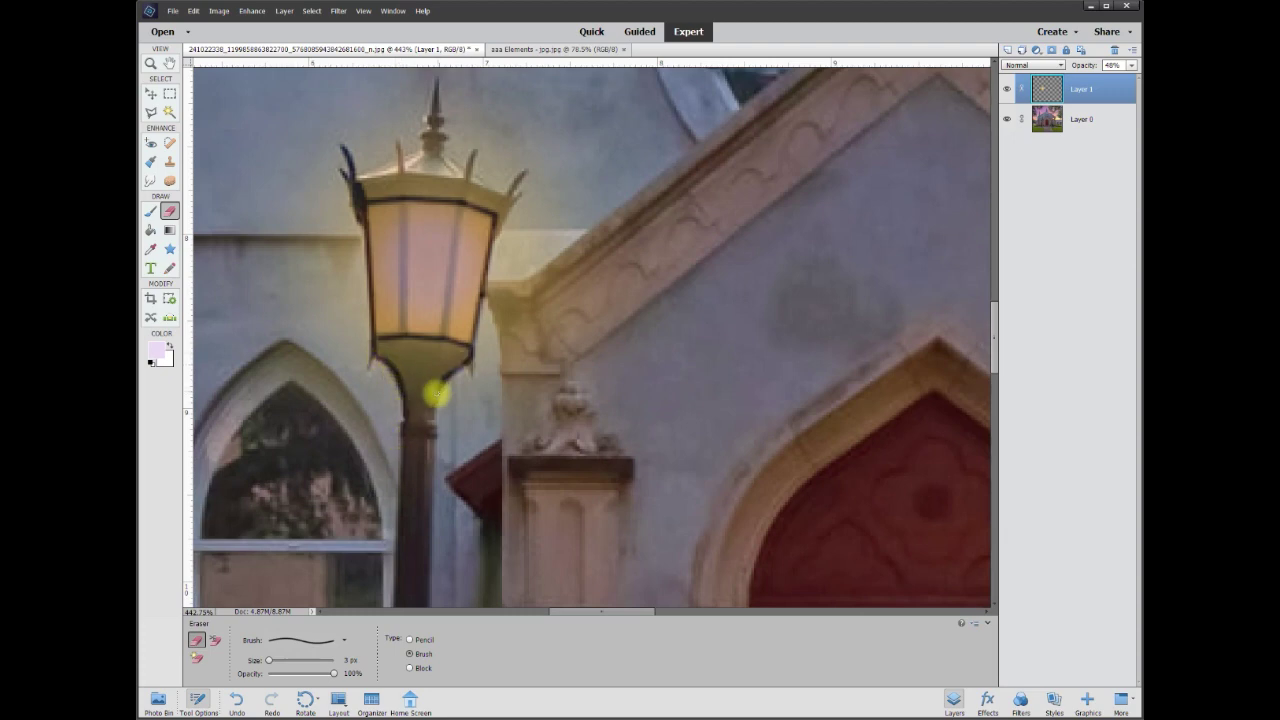
{"action": "key", "text": "r"}
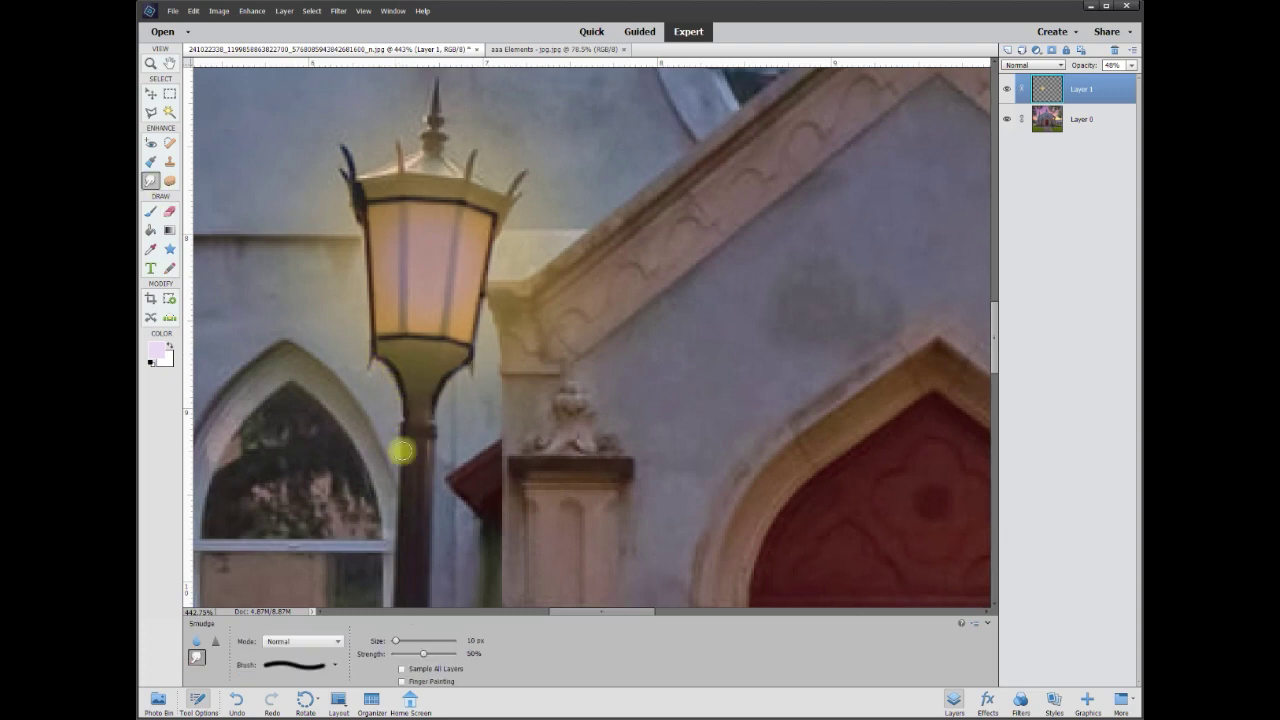
{"action": "left_click", "coordinate": [170, 212]}
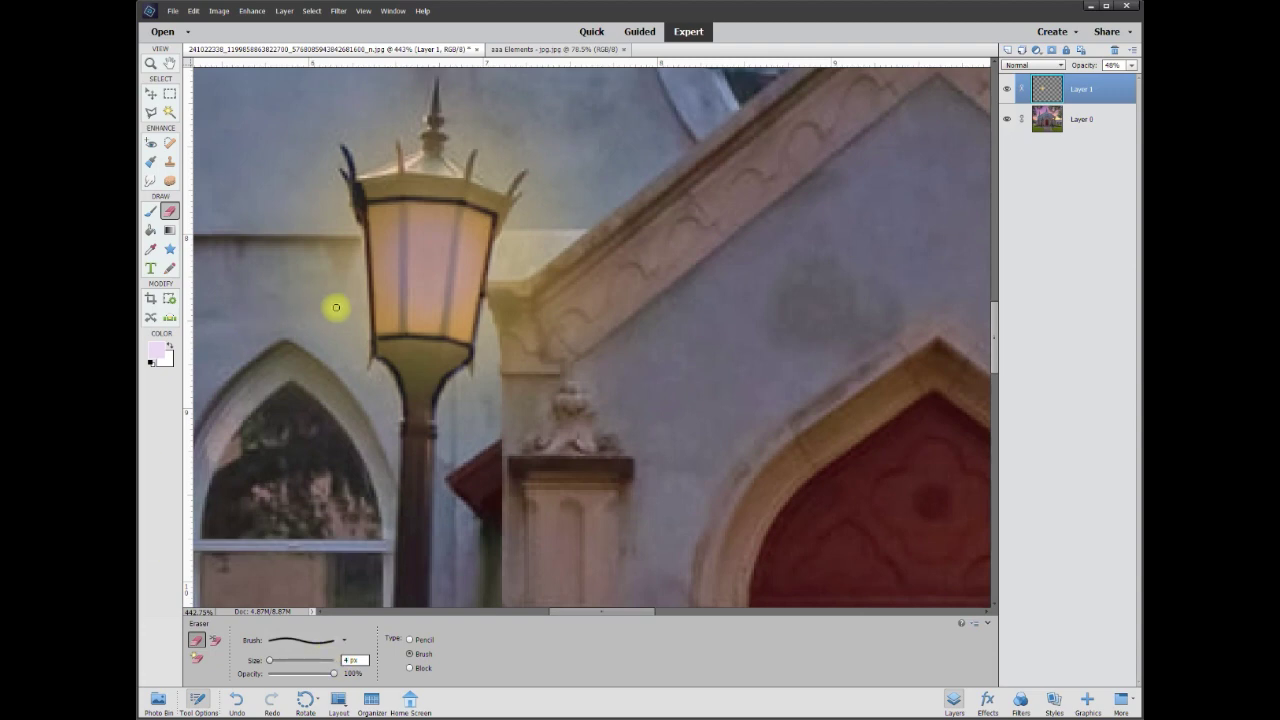
{"action": "mouse_move", "coordinate": [408, 322]}
{"action": "left_mouse_down"}
{"action": "mouse_move", "coordinate": [403, 210]}
{"action": "mouse_move", "coordinate": [459, 213]}
{"action": "mouse_move", "coordinate": [443, 336]}
{"action": "left_mouse_up"}
- Lasso the area above the lantern and delete the yellow glow there
{"action": "left_click", "coordinate": [151, 113]}
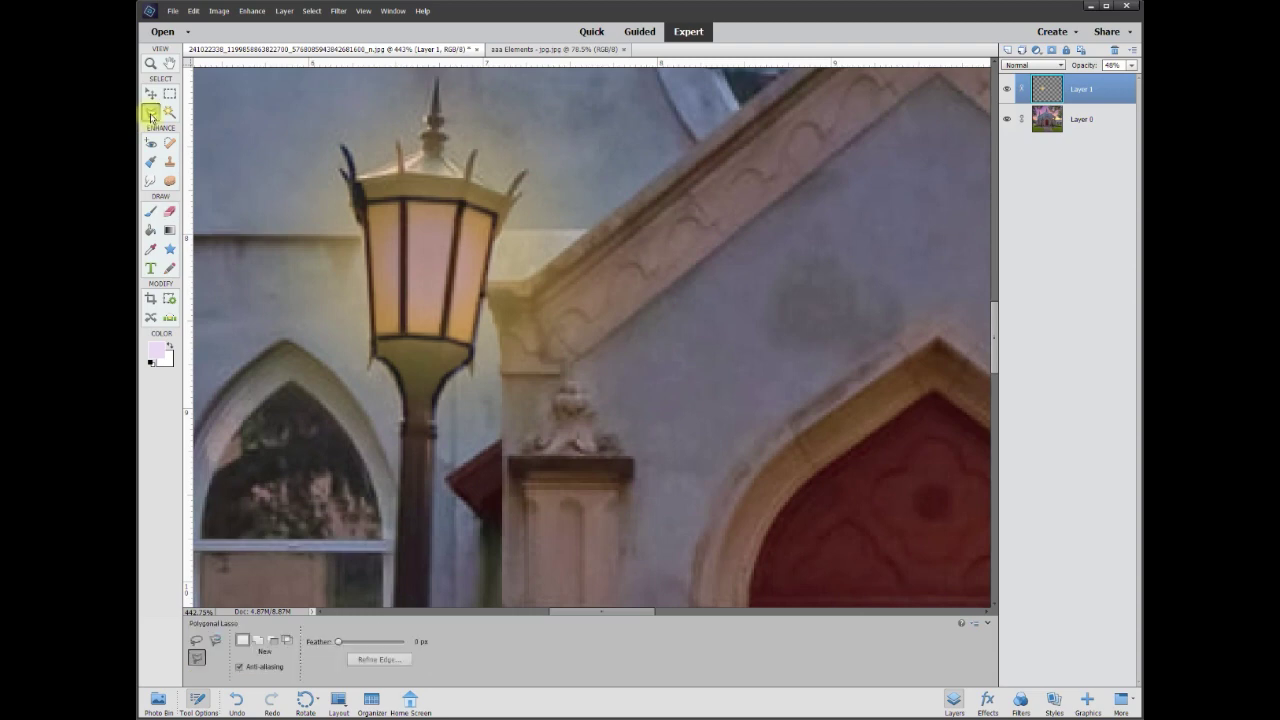
{"action": "left_click", "coordinate": [341, 139]}
{"action": "left_click", "coordinate": [306, 79]}
{"action": "left_click", "coordinate": [311, 89]}
{"action": "left_click", "coordinate": [510, 72]}
{"action": "left_click", "coordinate": [588, 168]}
{"action": "left_click", "coordinate": [588, 222]}
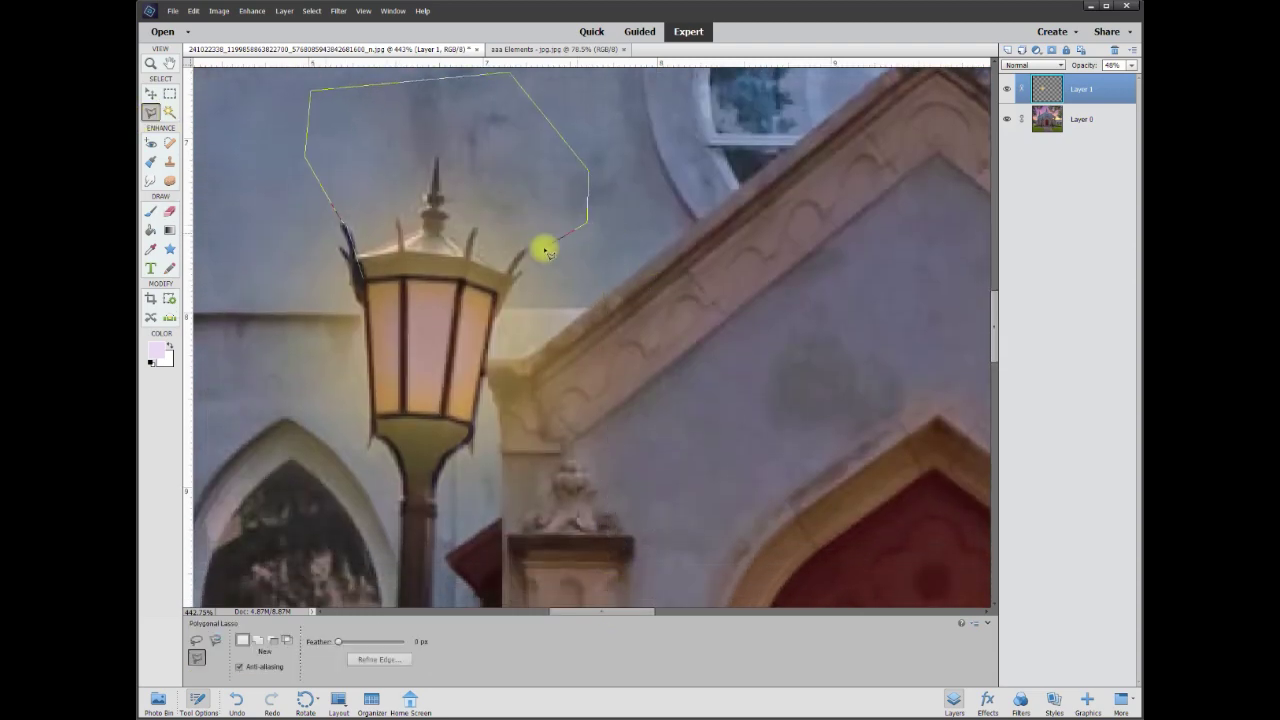
{"action": "left_click", "coordinate": [520, 252]}
{"action": "left_click", "coordinate": [494, 300]}
{"action": "left_click", "coordinate": [466, 282]}
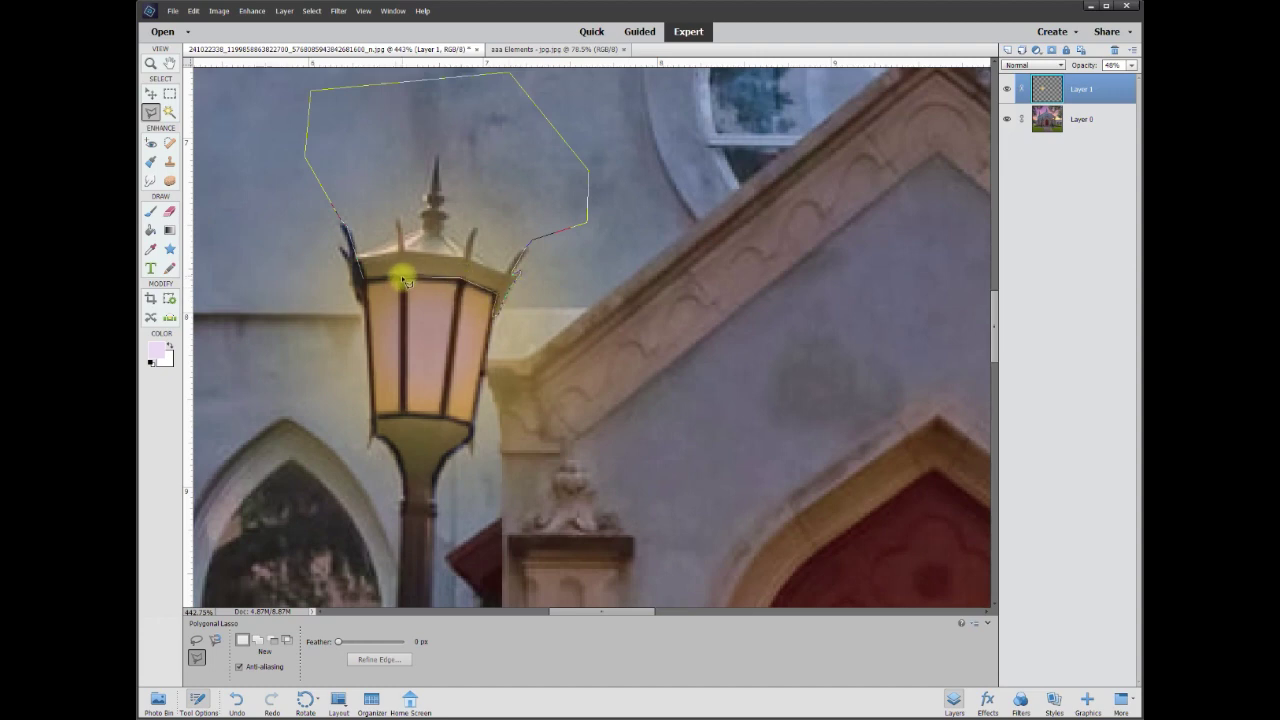
{"action": "double_click", "coordinate": [408, 280]}
{"action": "key", "text": "Delete"}
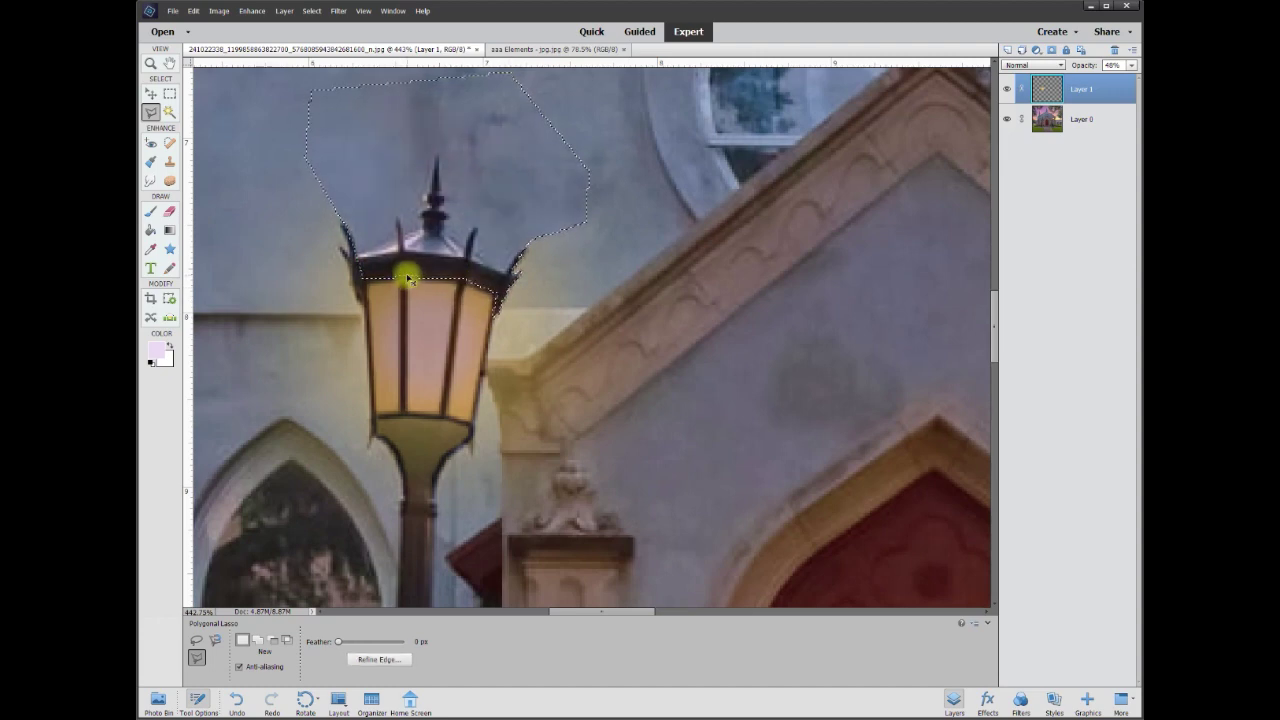
{"action": "key", "text": "ctrl+d"}
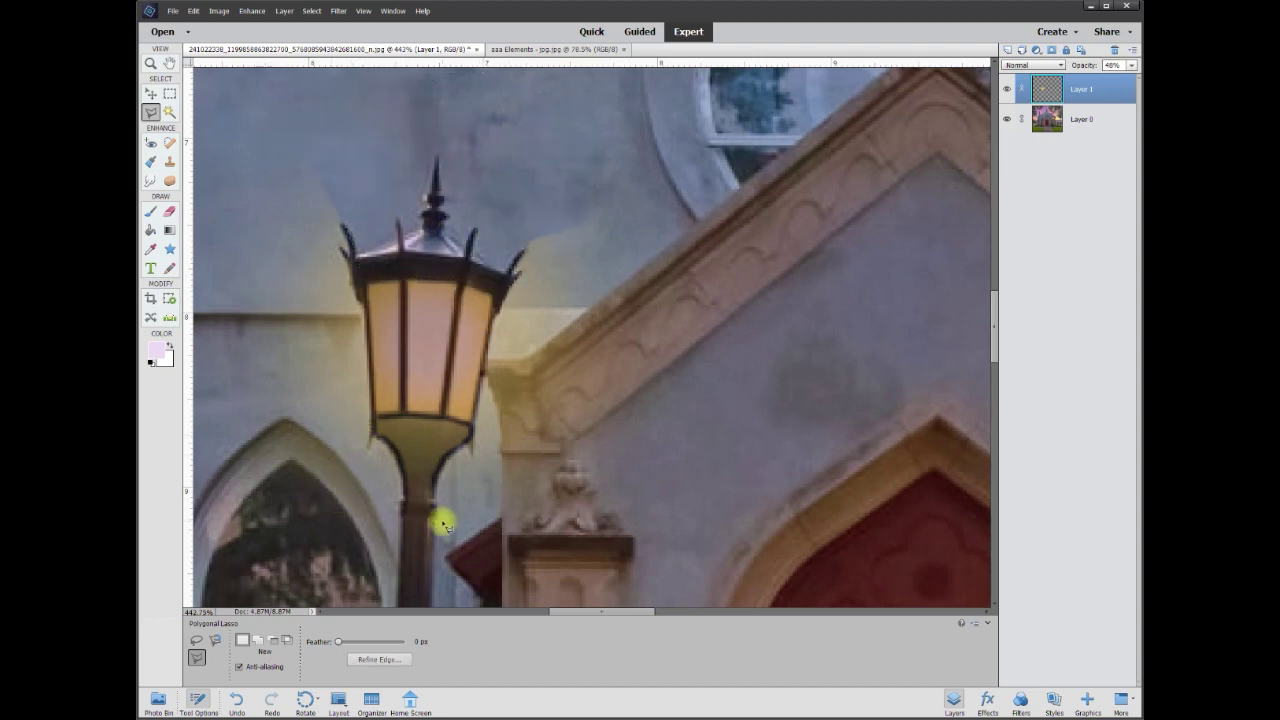
- Cancel an unfinished lamp-post outline and raise Layer 1's opacity to 90%
{"action": "left_click", "coordinate": [430, 602]}
{"action": "left_click", "coordinate": [439, 456]}
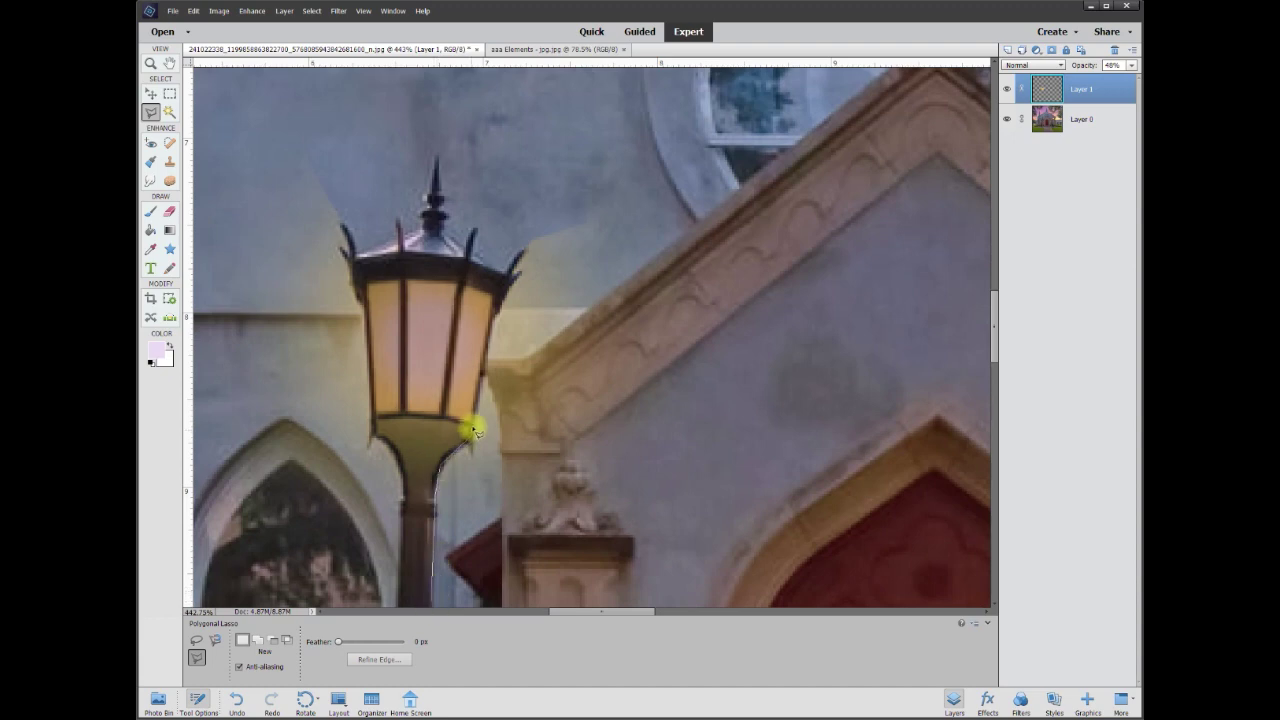
{"action": "key", "text": "Escape"}
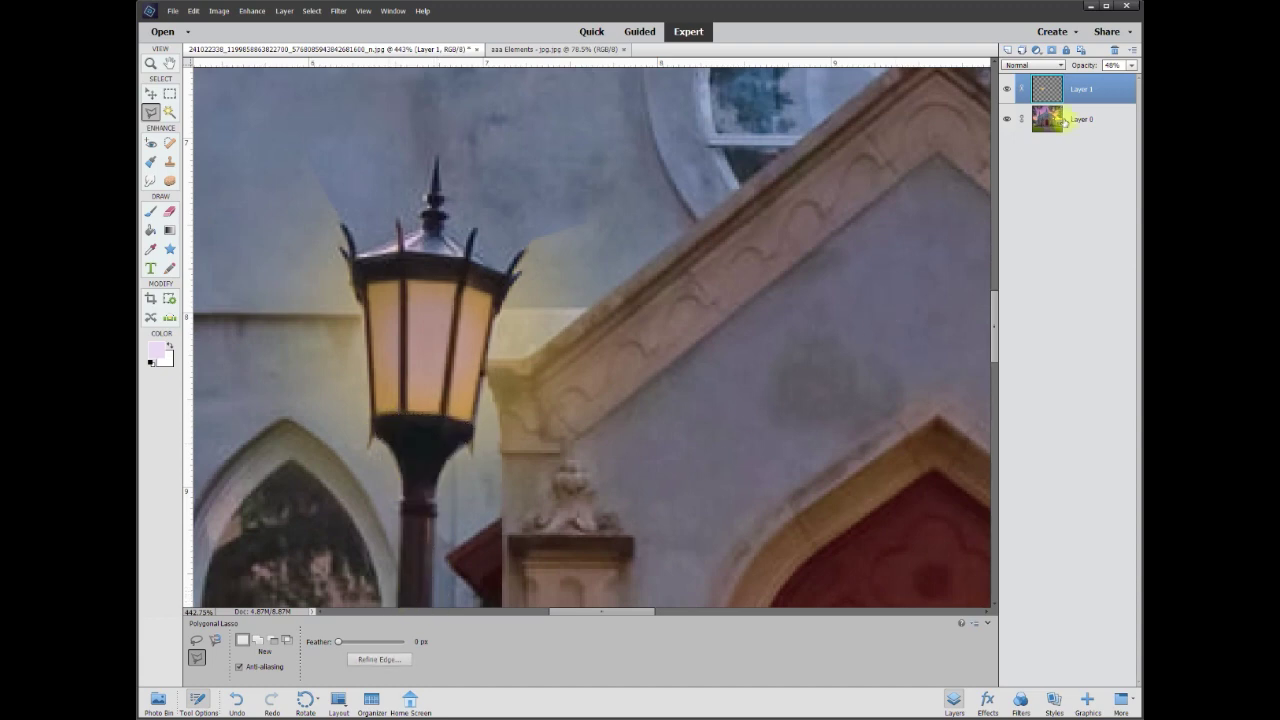
{"action": "left_click", "coordinate": [1133, 66]}
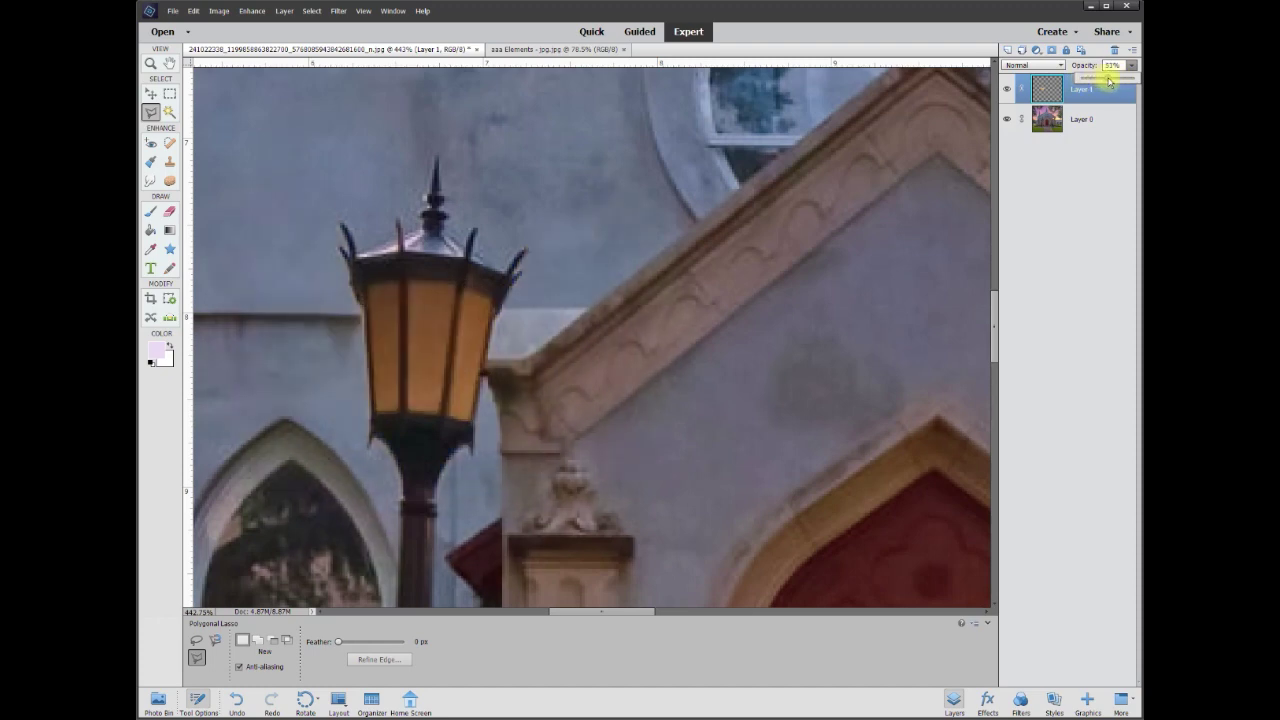
{"action": "mouse_move", "coordinate": [1108, 80]}
{"action": "left_mouse_down"}
{"action": "mouse_move", "coordinate": [1138, 82]}
{"action": "mouse_move", "coordinate": [1127, 80]}
{"action": "left_mouse_up"}
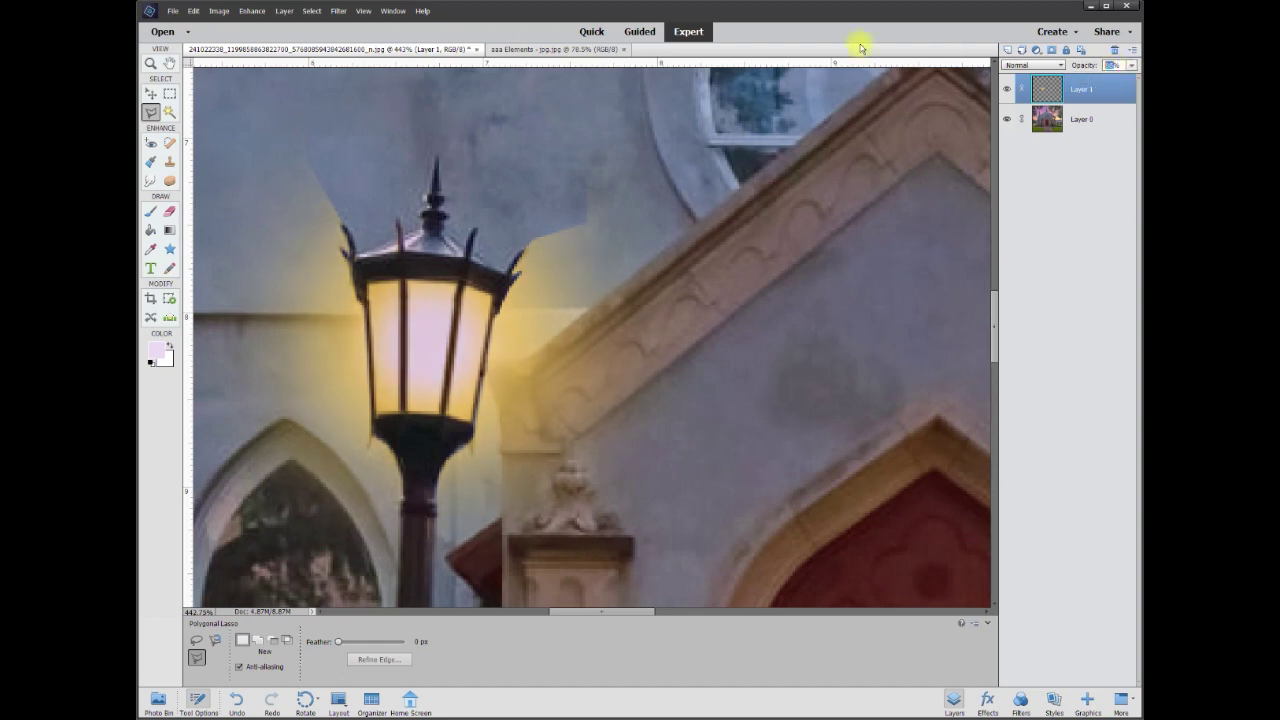
{"action": "type", "text": "90"}
{"action": "left_click", "coordinate": [155, 97]}
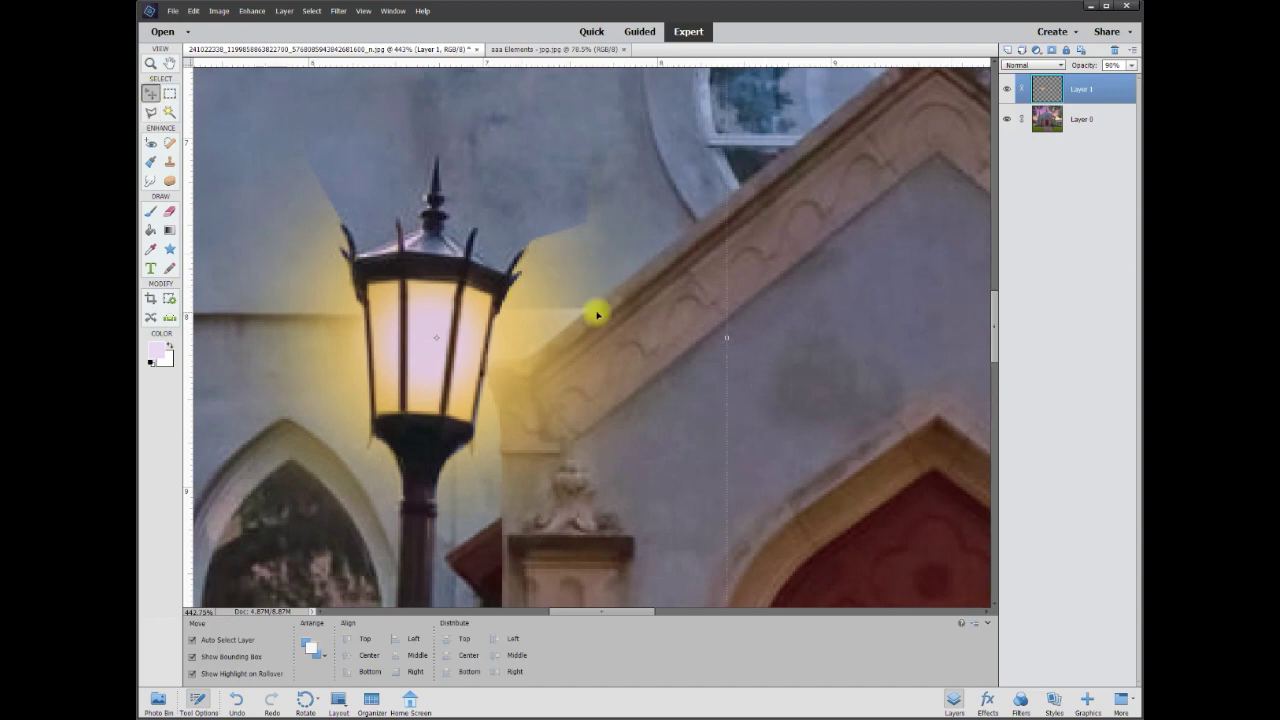
{"action": "left_click", "coordinate": [151, 114]}
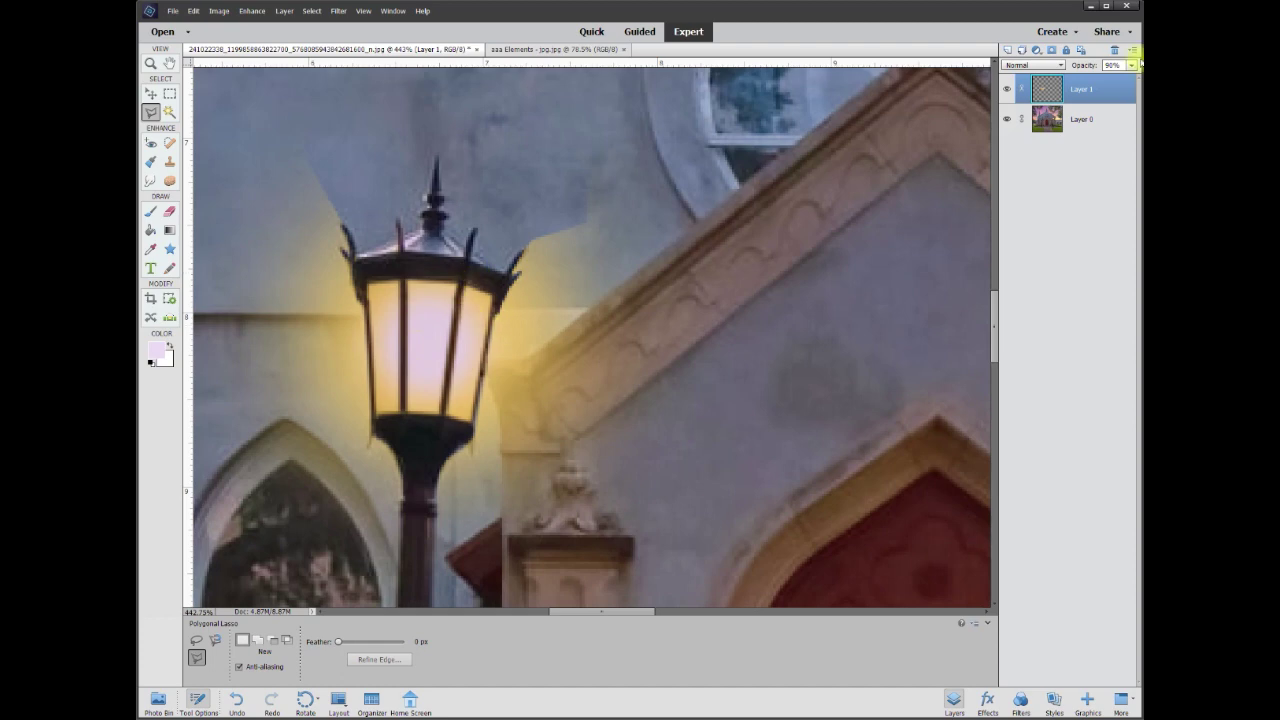
- Outline the left lantern's glass and copy it onto a new Layer 2
{"action": "left_click", "coordinate": [363, 279]}
{"action": "left_click", "coordinate": [375, 427]}
{"action": "left_click", "coordinate": [474, 431]}
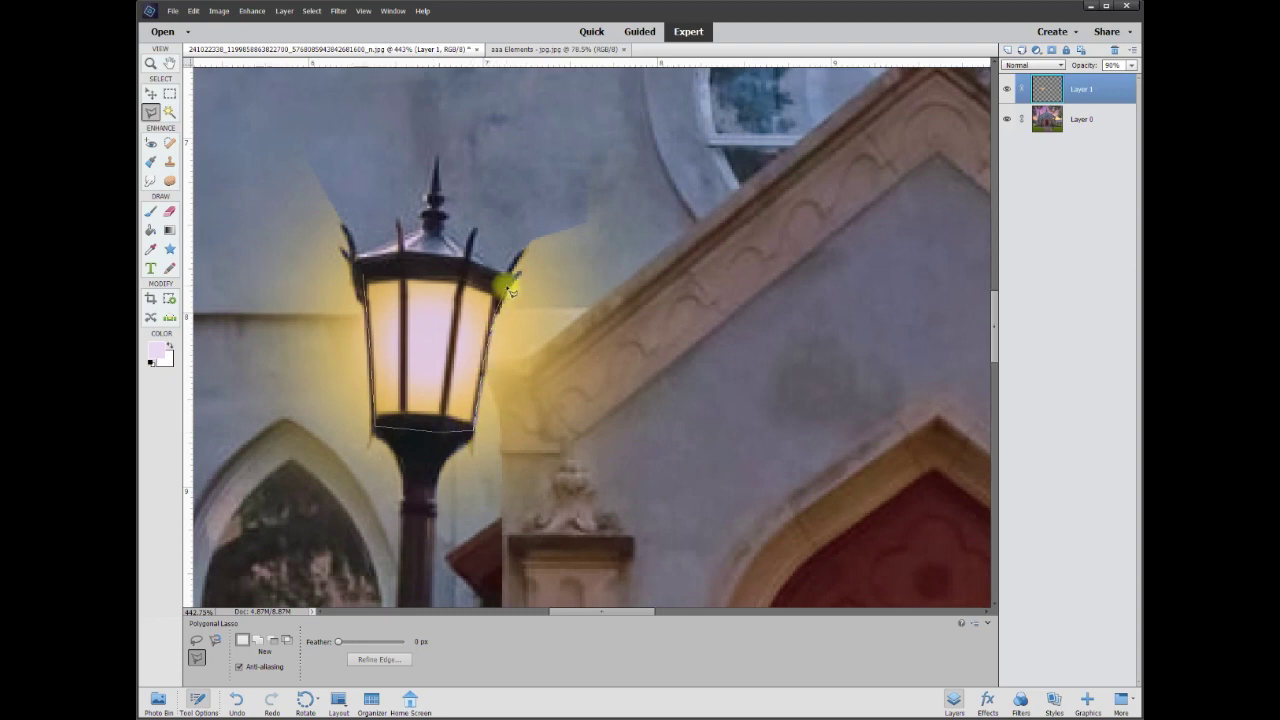
{"action": "left_click", "coordinate": [507, 279]}
{"action": "double_click", "coordinate": [406, 262]}
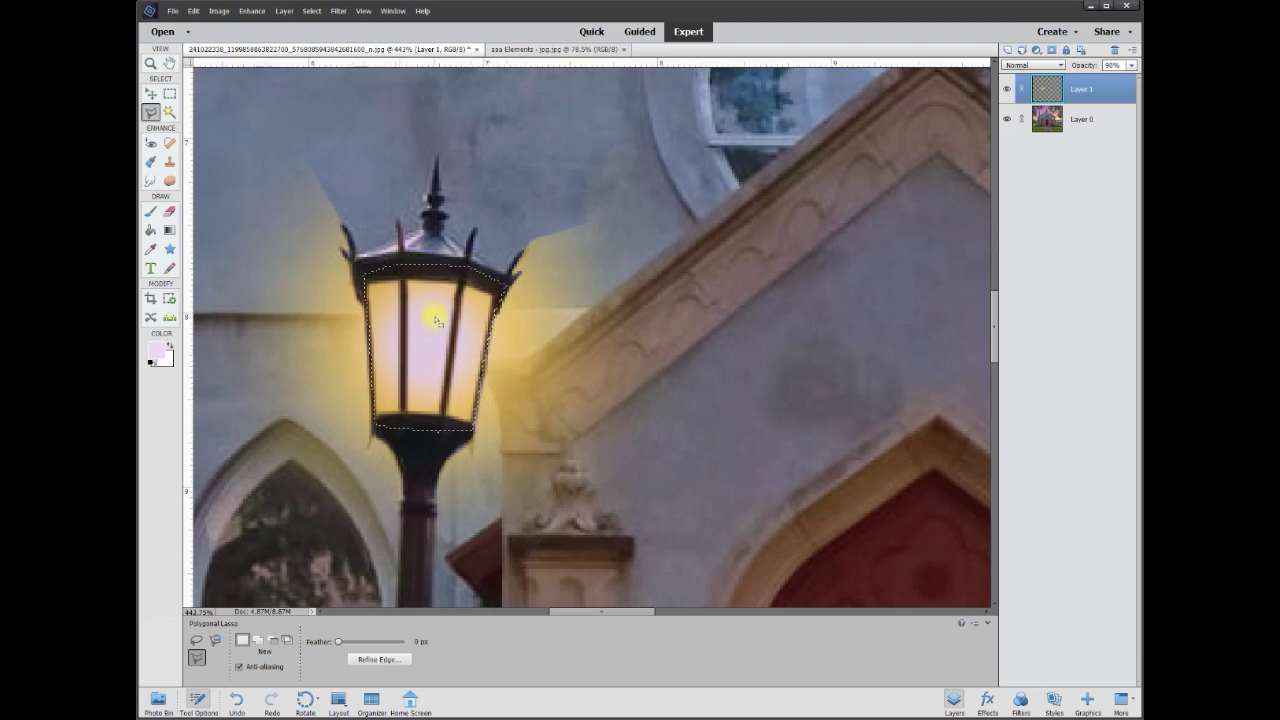
{"action": "right_click", "coordinate": [430, 333]}
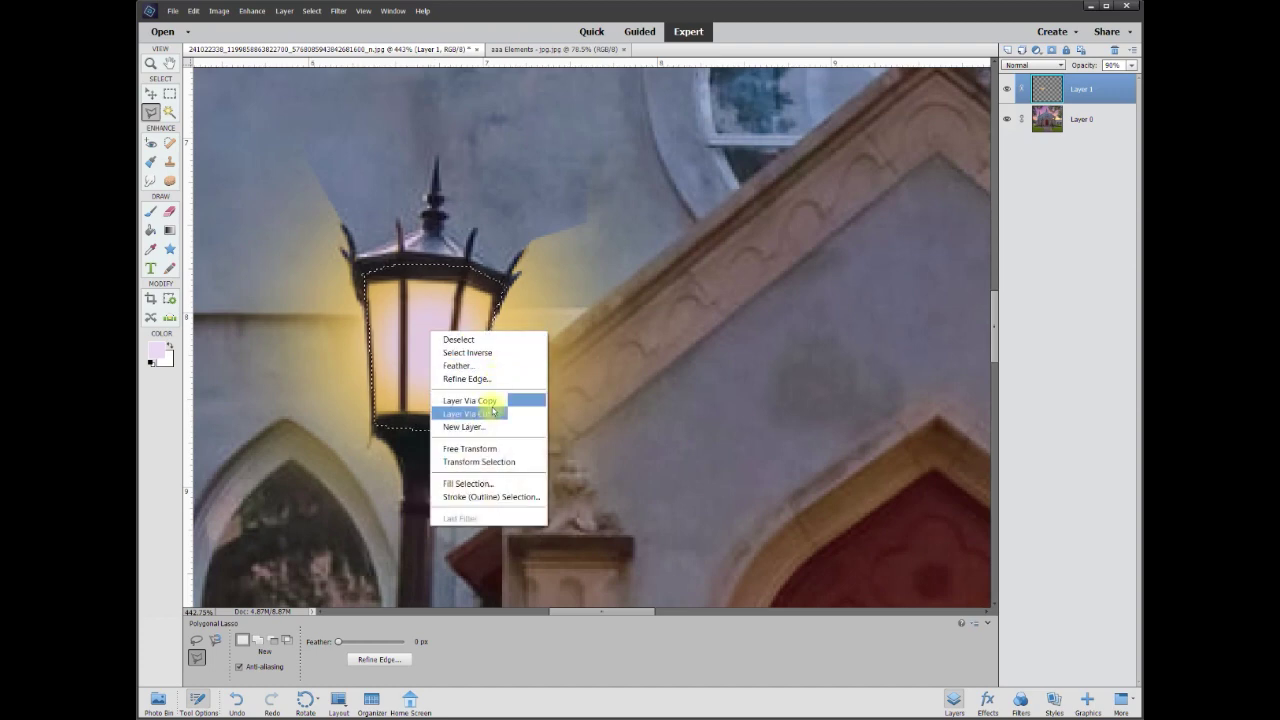
{"action": "left_click", "coordinate": [490, 401]}
- Toggle Layer 2 and Layer 1 visibility to compare the lantern copy and glow
{"action": "left_click", "coordinate": [1008, 89]}
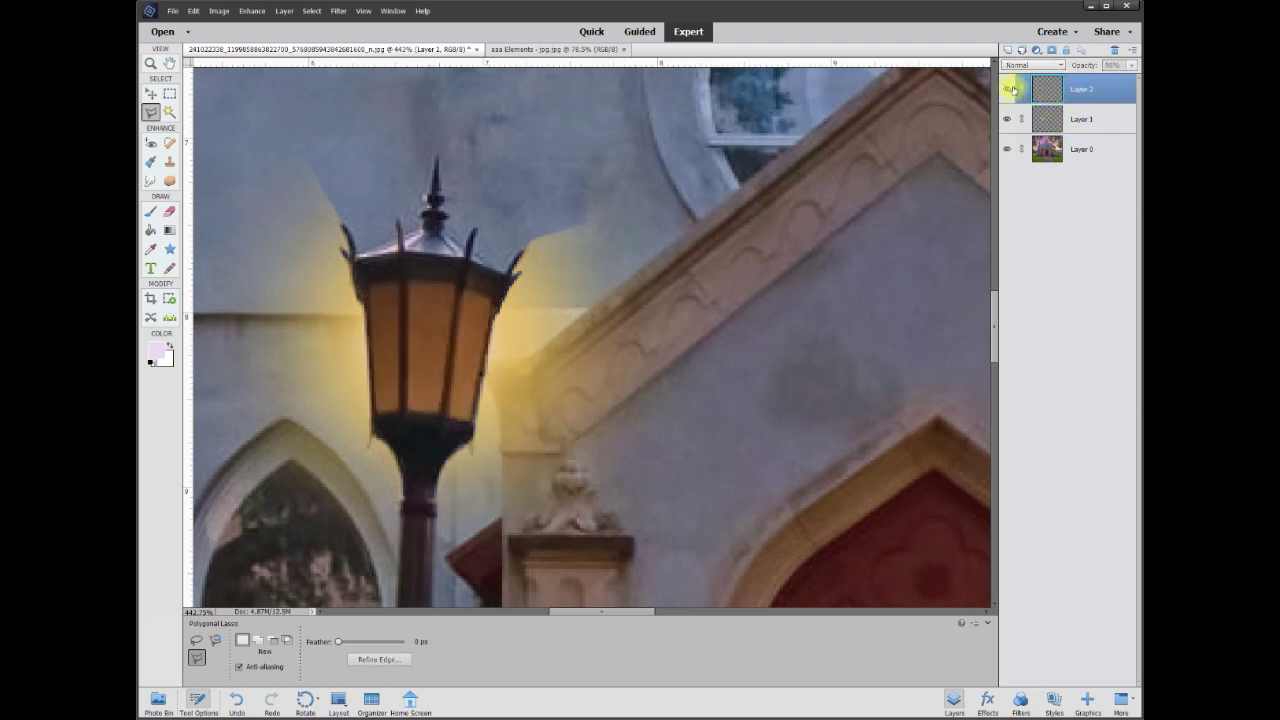
{"action": "left_click", "coordinate": [1008, 89]}
{"action": "left_click", "coordinate": [1008, 89]}
{"action": "left_click", "coordinate": [1008, 89]}
{"action": "left_click", "coordinate": [1007, 121]}
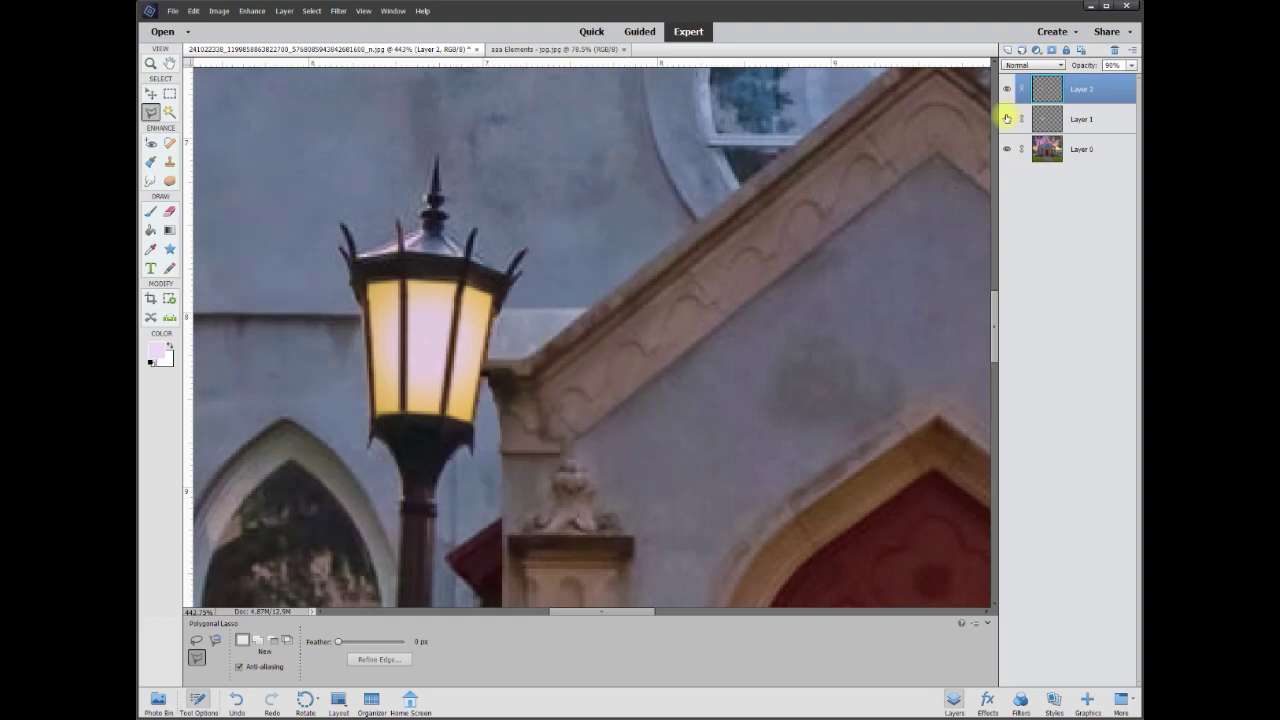
{"action": "left_click", "coordinate": [1007, 121]}
- Zoom out and set the glow layer's opacity to 41%
{"action": "left_click", "coordinate": [150, 93]}
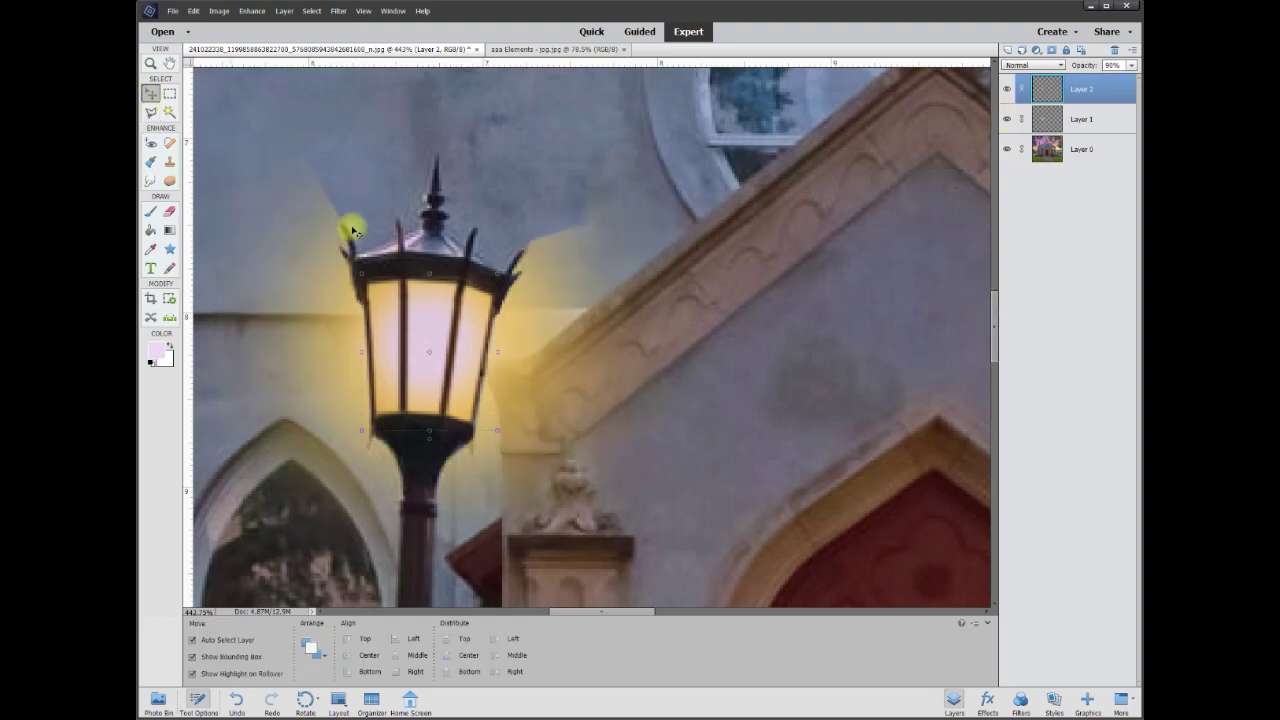
{"action": "scroll", "coordinate": [690, 377], "scroll_direction": "down", "scroll_amount": 5}
{"action": "scroll", "coordinate": [660, 400], "scroll_direction": "up", "scroll_amount": 4}
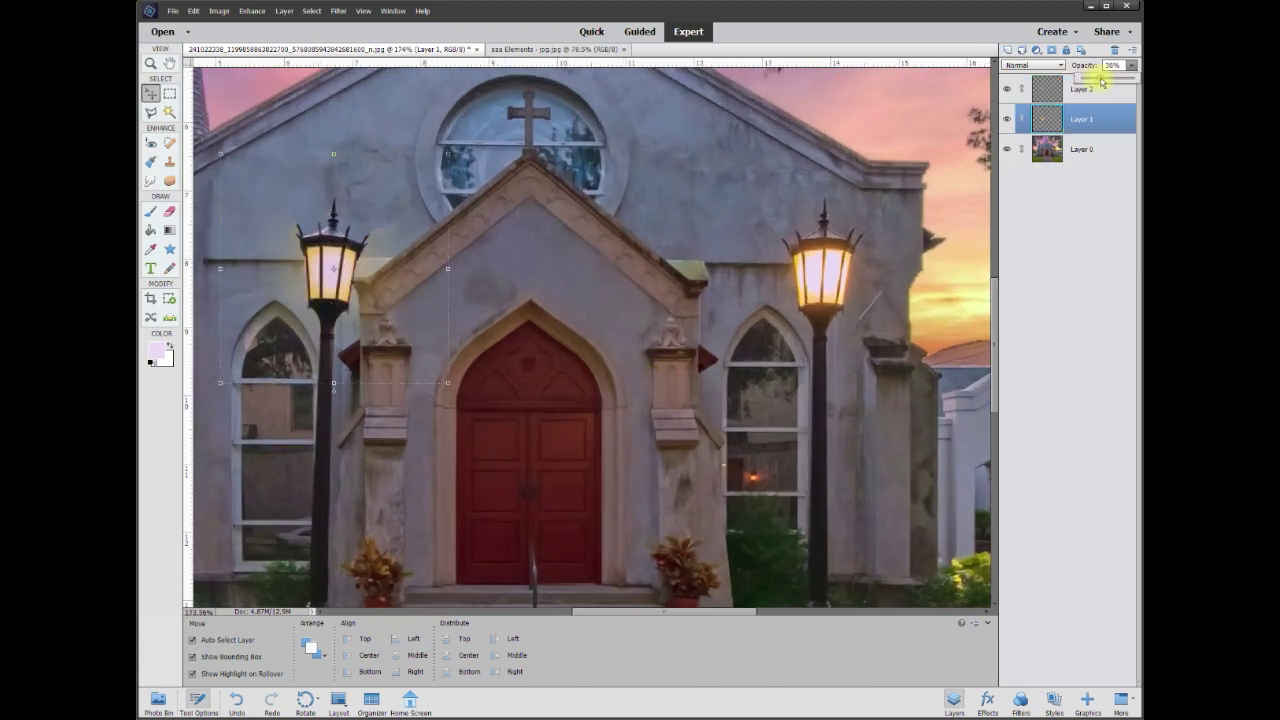
{"action": "left_click_drag", "start_coordinate": [1101, 82], "coordinate": [1089, 83]}
- Choose the Eraser and set its size to 75 px
{"action": "left_click", "coordinate": [170, 213]}
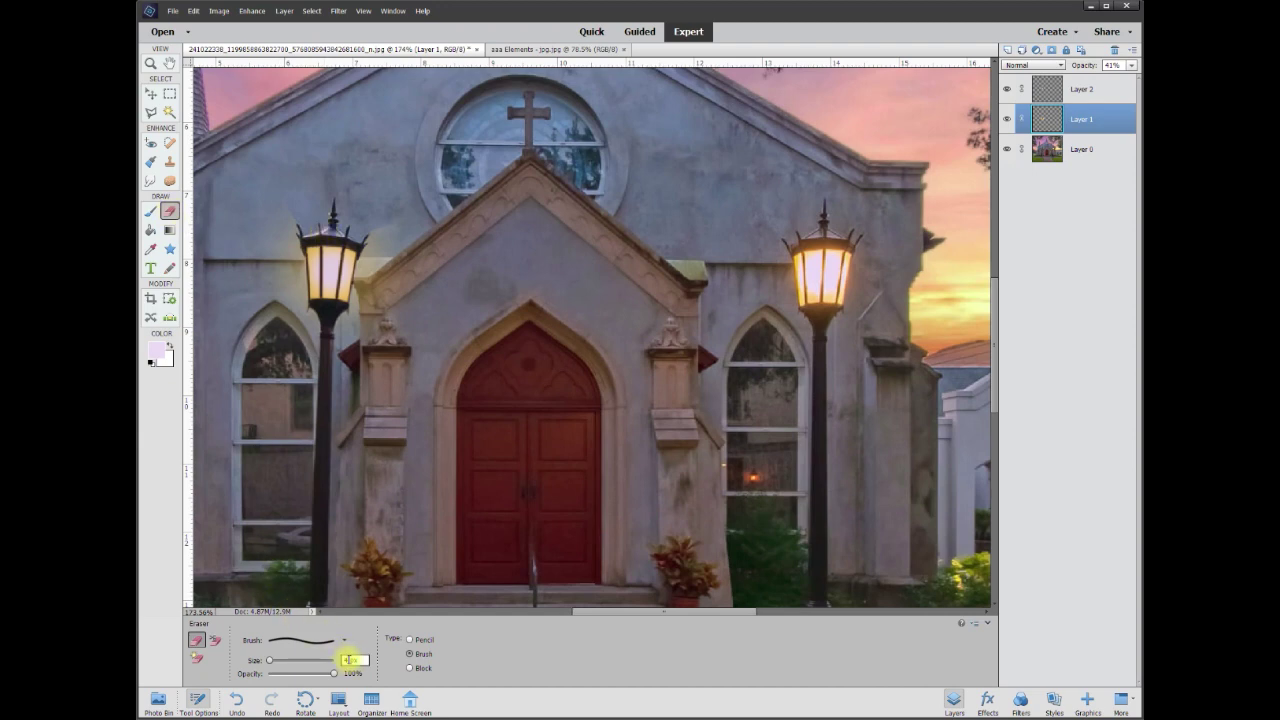
{"action": "type", "text": "75"}
{"action": "key", "text": "Return"}
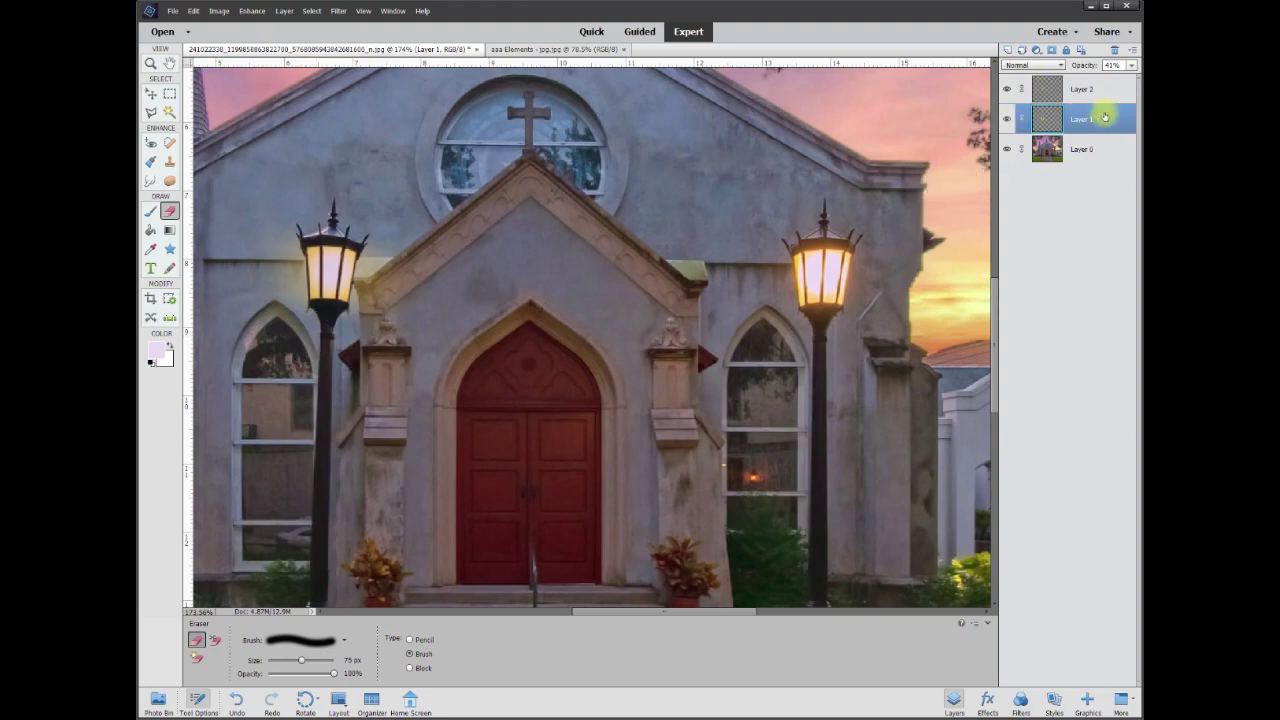
{"action": "scroll", "coordinate": [662, 369], "scroll_direction": "down", "scroll_amount": 2}
- Raise the Layer 1 glow opacity to 86%
{"action": "scroll", "coordinate": [662, 369], "scroll_direction": "down", "scroll_amount": 1}
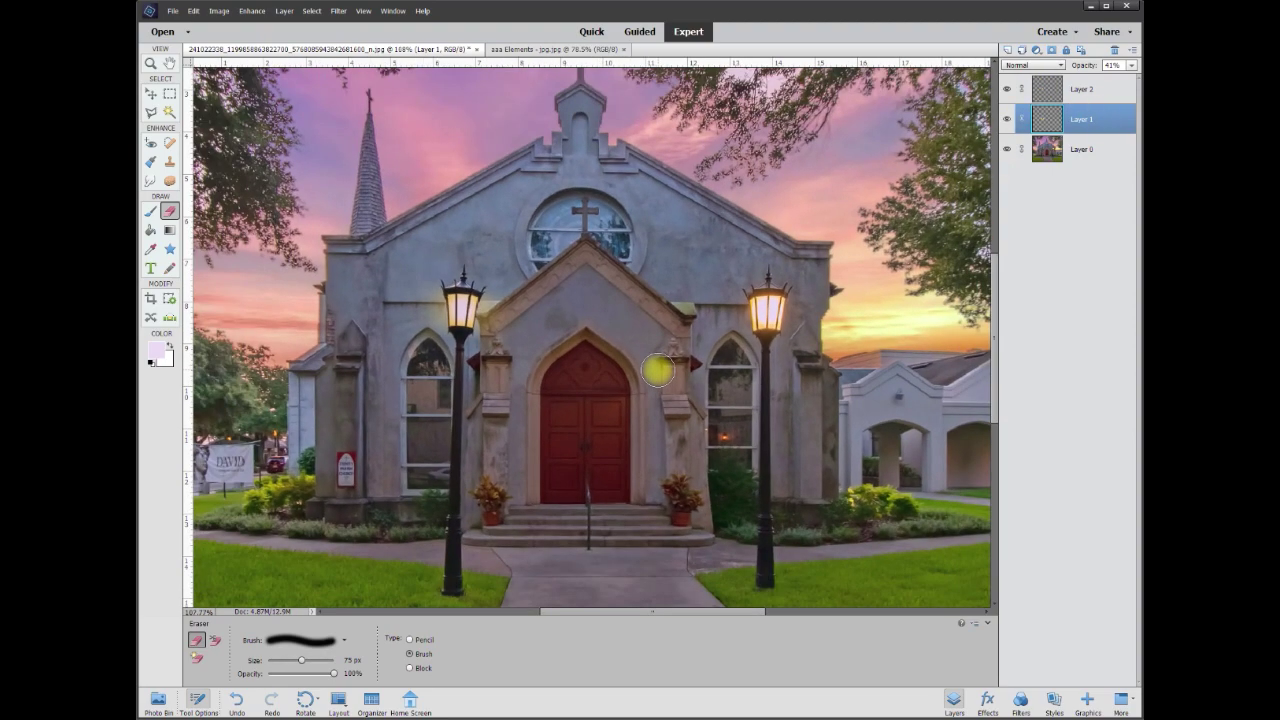
{"action": "left_click", "coordinate": [1130, 66]}
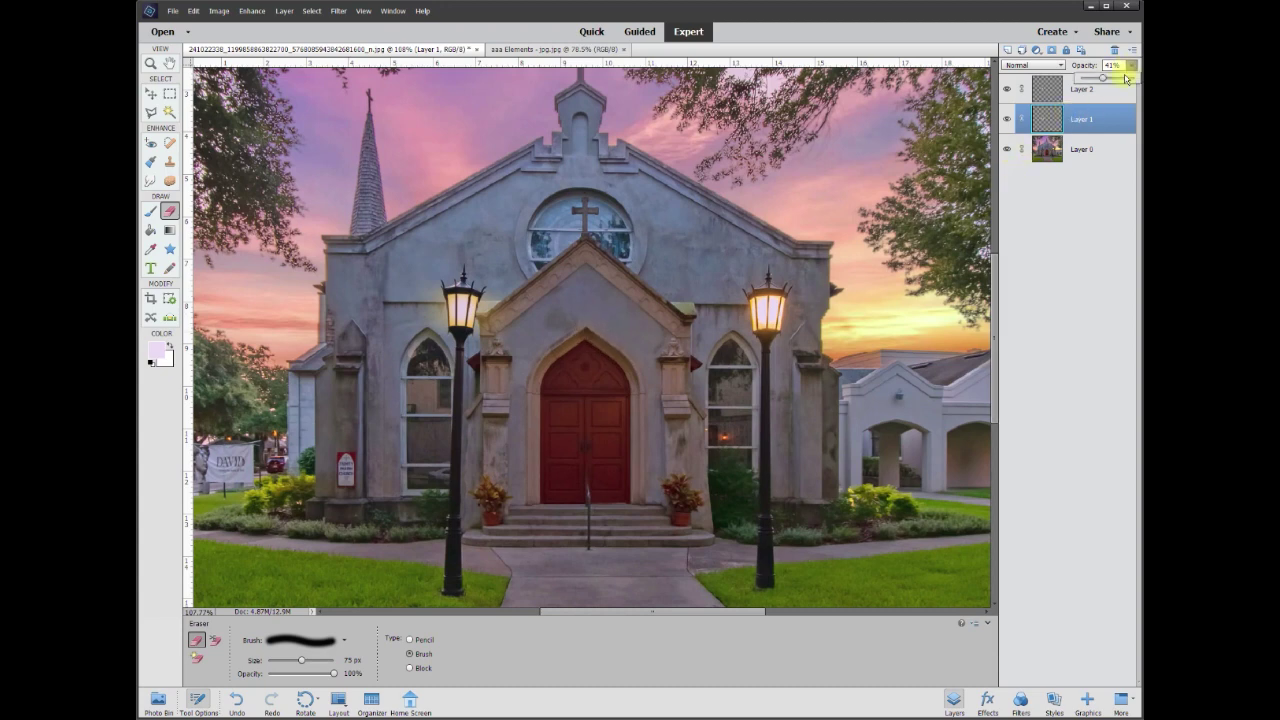
{"action": "mouse_move", "coordinate": [1110, 84]}
{"action": "left_mouse_down"}
{"action": "mouse_move", "coordinate": [1124, 84]}
{"action": "mouse_move", "coordinate": [1092, 84]}
{"action": "left_mouse_up"}
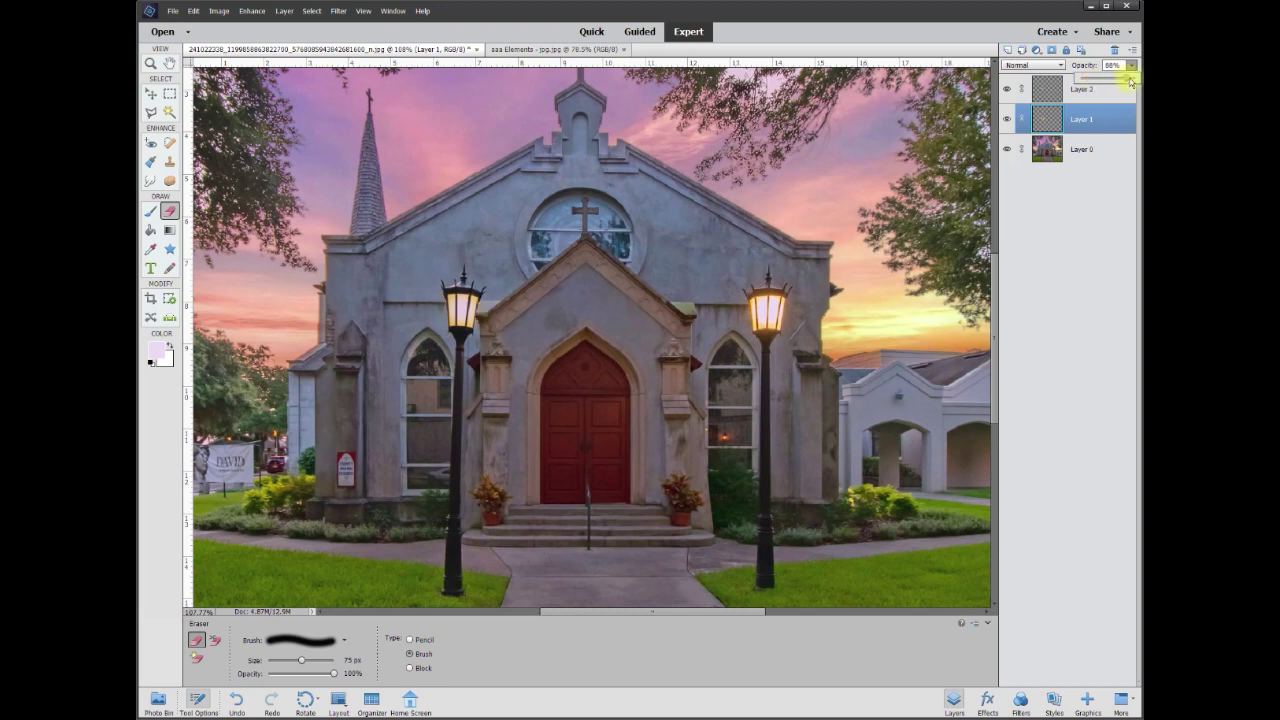
{"action": "left_click_drag", "start_coordinate": [1131, 81], "coordinate": [1132, 82]}
- Set the lantern-copy Layer 2 opacity to 95%
{"action": "left_click", "coordinate": [1108, 88]}
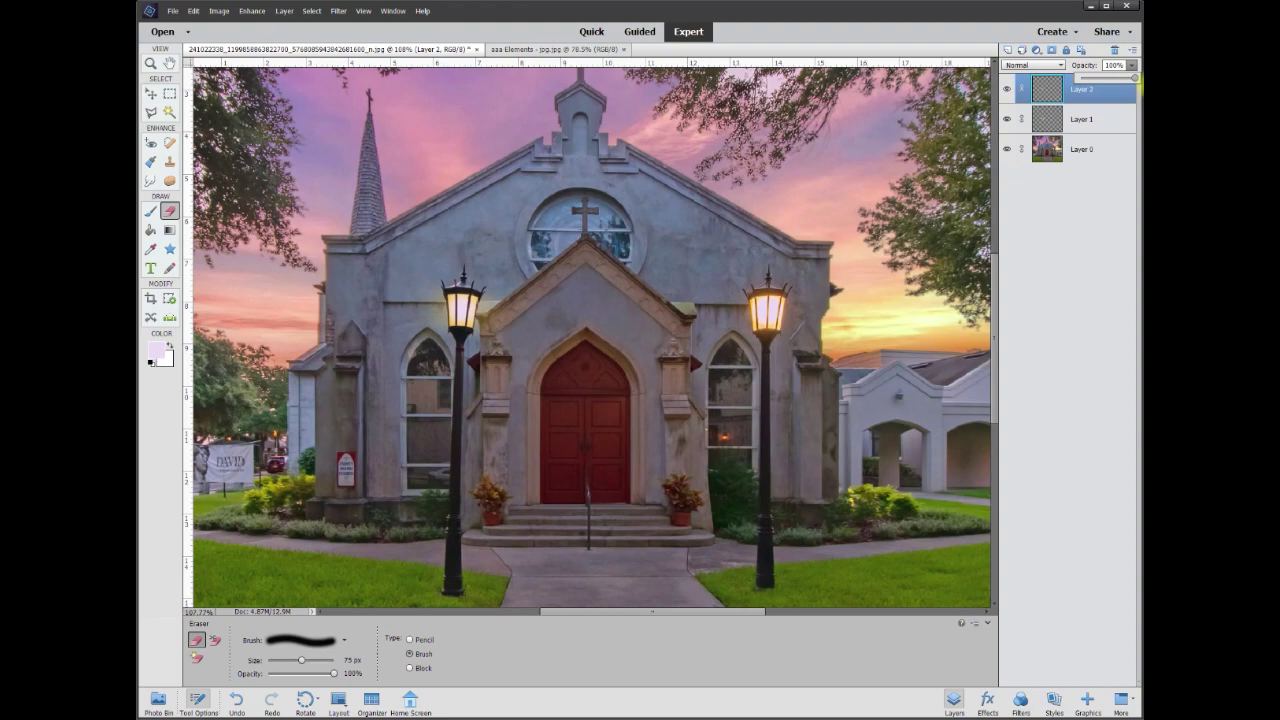
{"action": "left_click_drag", "start_coordinate": [1137, 80], "coordinate": [1134, 80]}
{"action": "scroll", "coordinate": [491, 286], "scroll_direction": "down", "scroll_amount": 4}
{"action": "scroll", "coordinate": [509, 290], "scroll_direction": "up", "scroll_amount": 2}
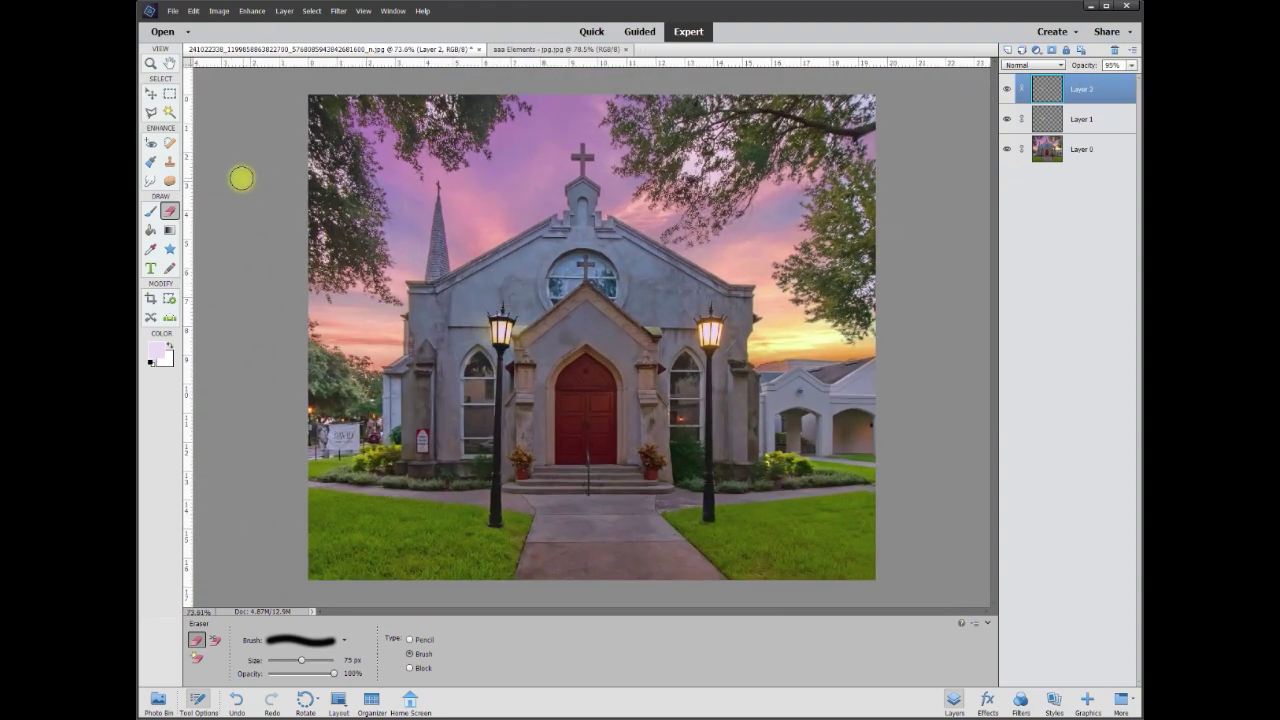
{"action": "key", "text": "v"}
{"action": "left_click", "coordinate": [262, 325]}
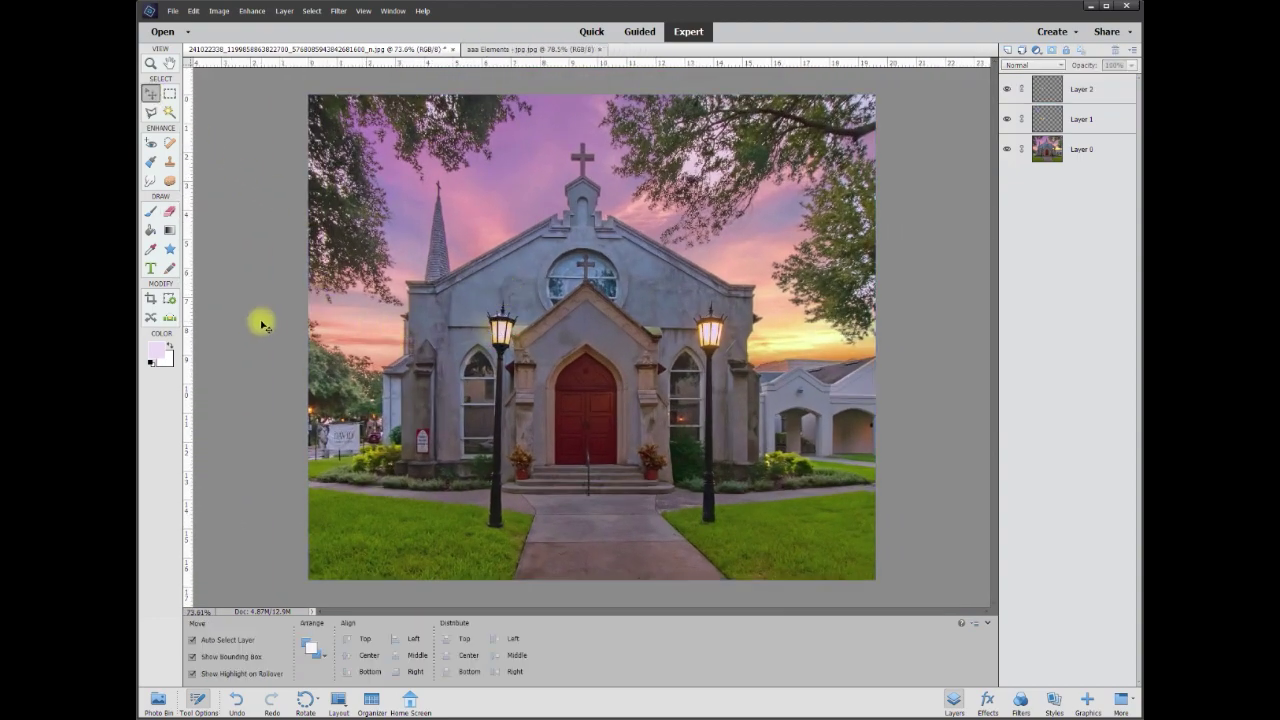